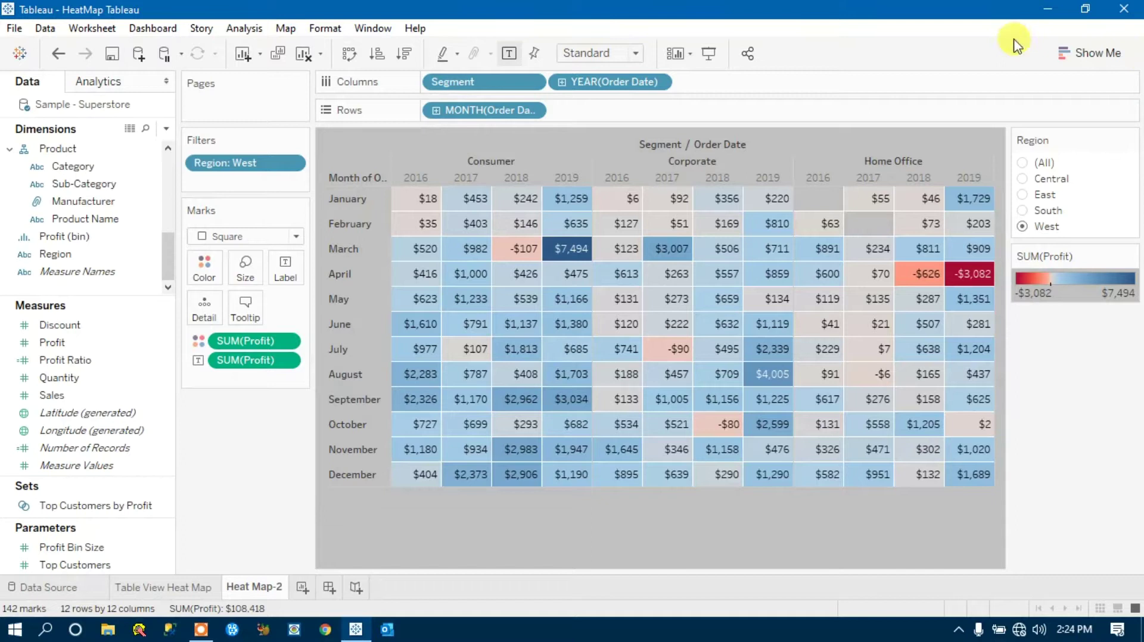
left_click(1096, 53)
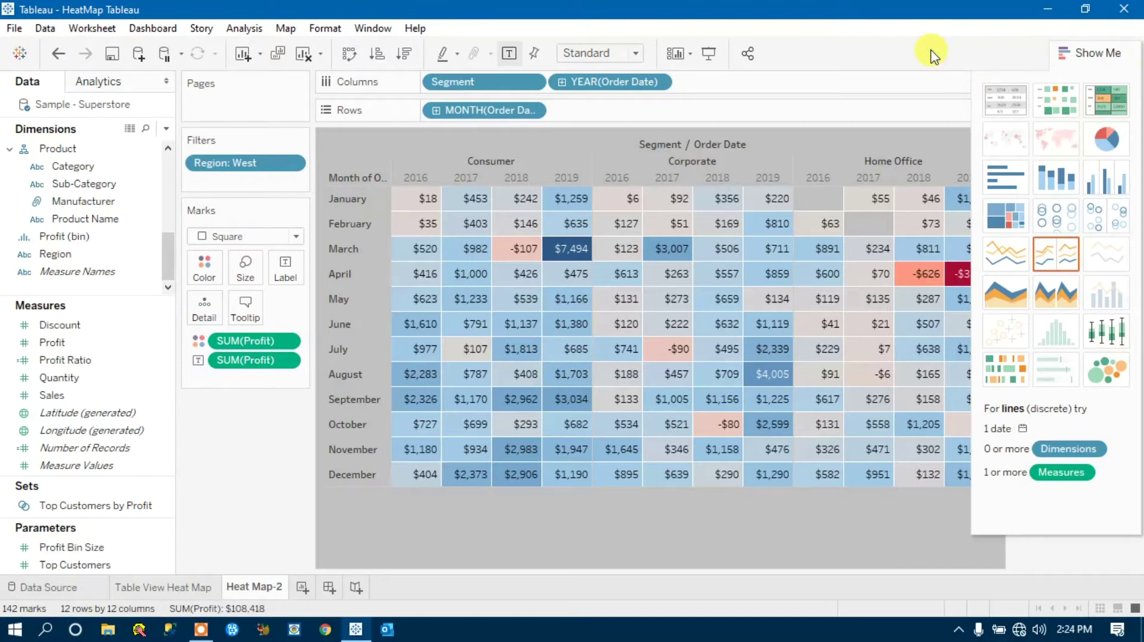
left_click(1095, 54)
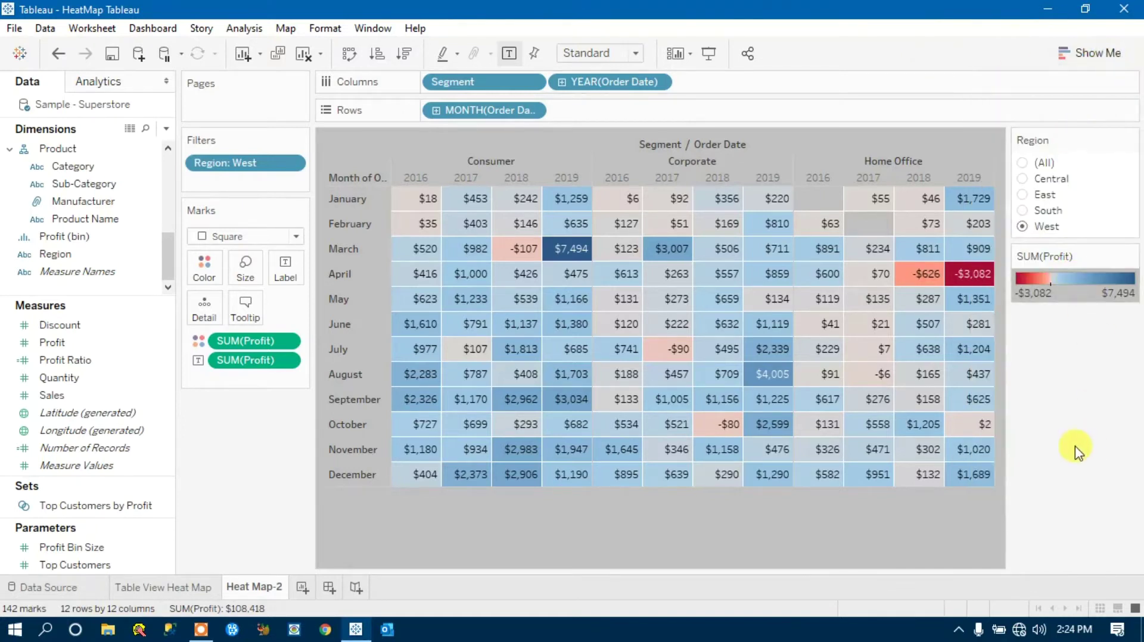
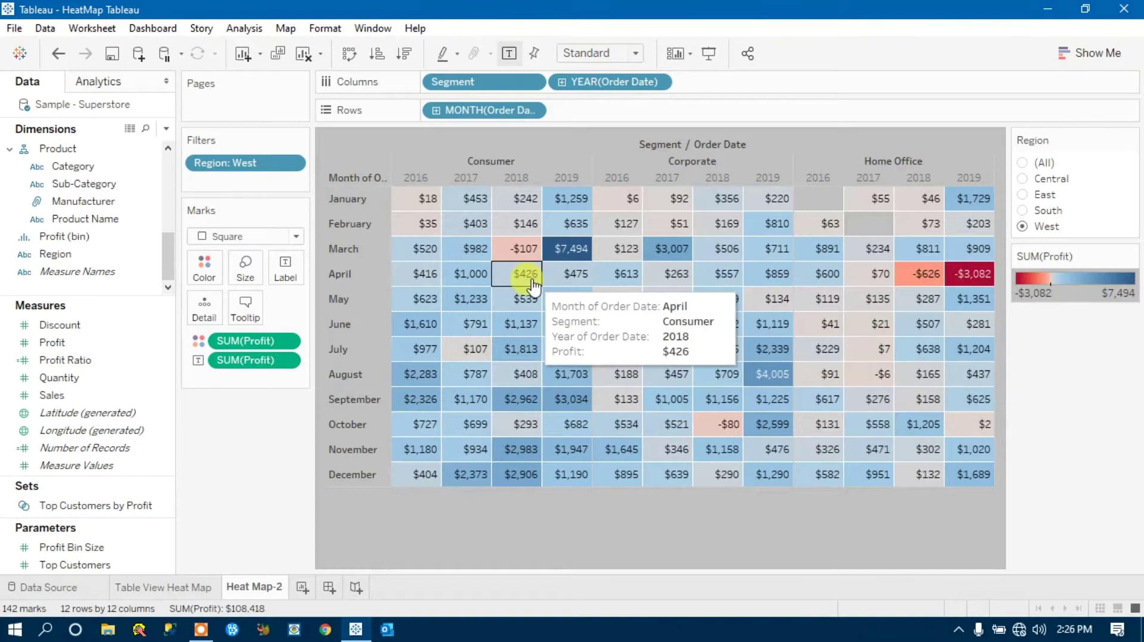
Apply the Red-Blue Diverging palette to the Profit colors of the Heat Map-2 sheet.
left_click(1132, 258)
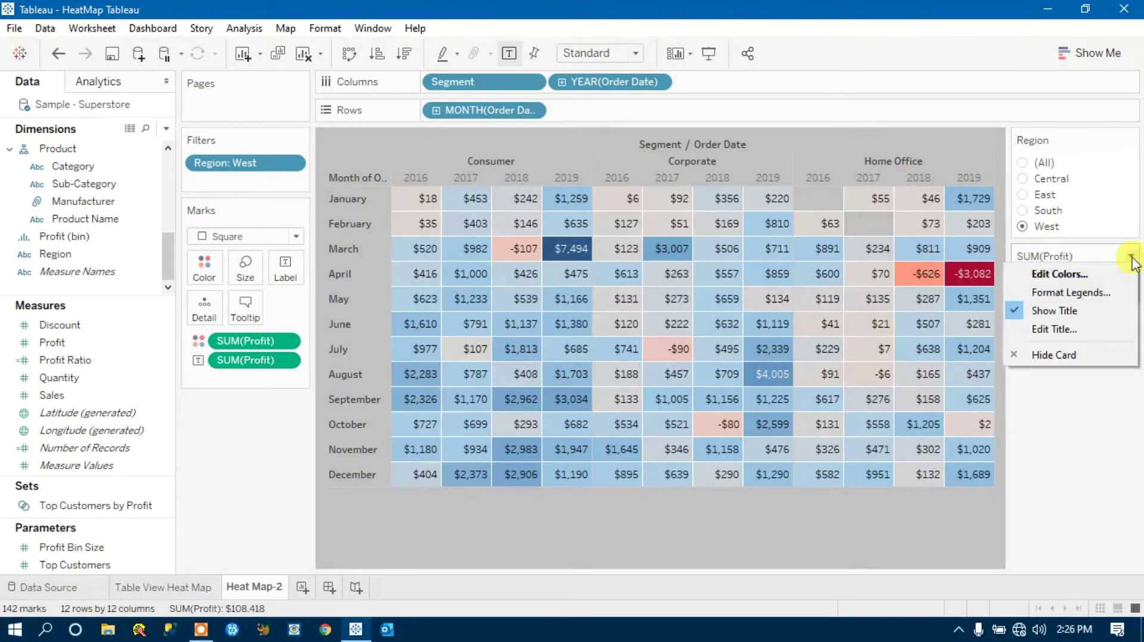
left_click(1061, 275)
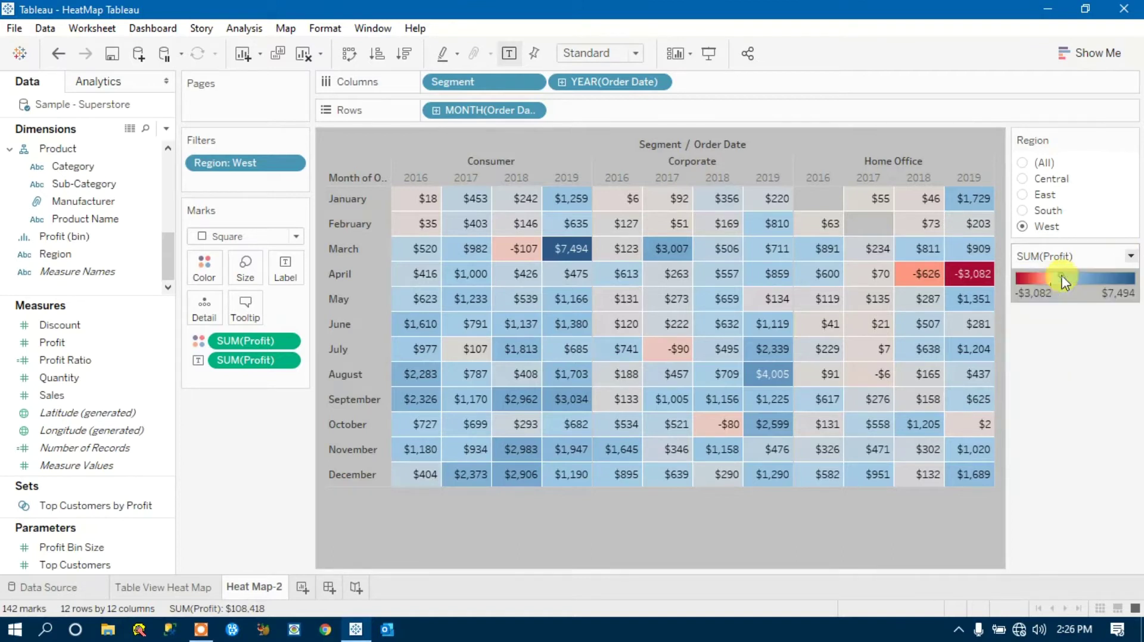
left_click(734, 245)
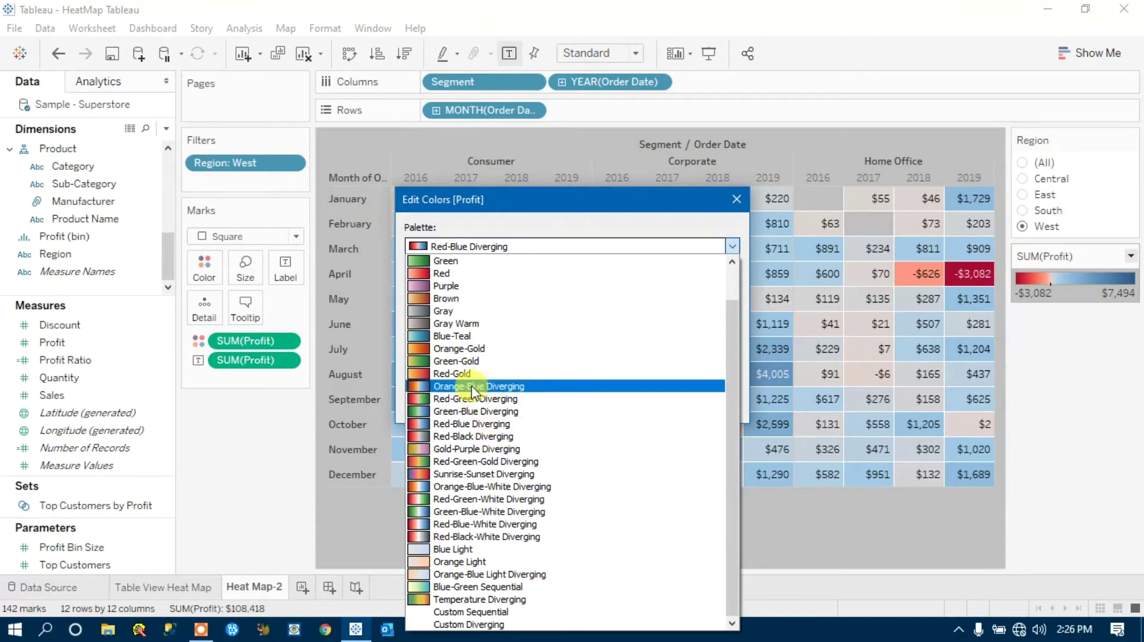
left_click(467, 425)
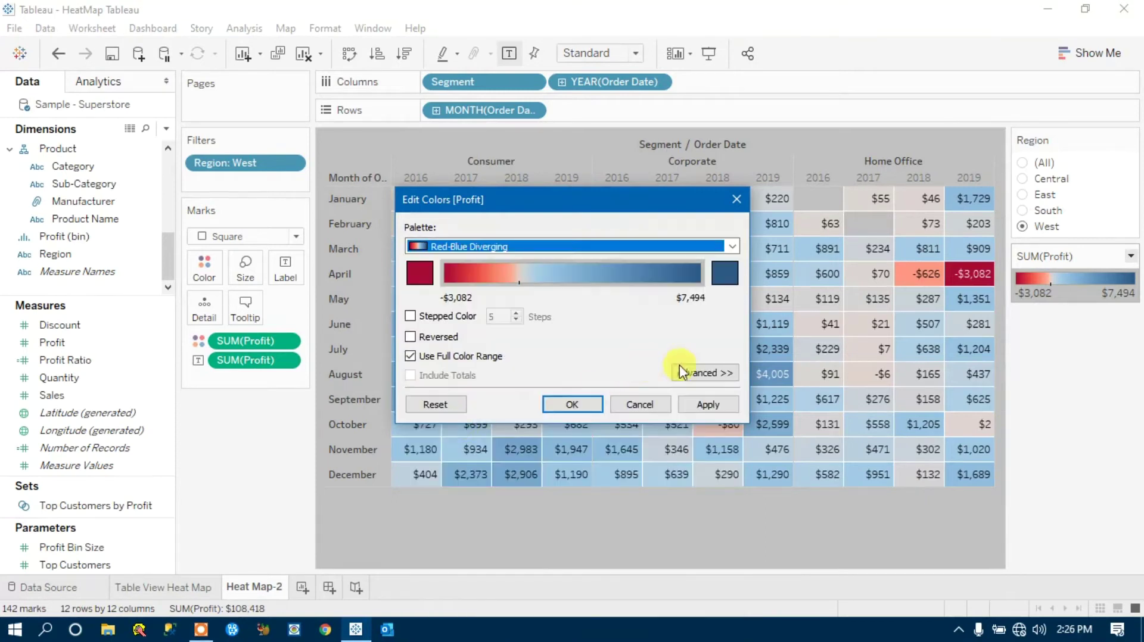
left_click(578, 403)
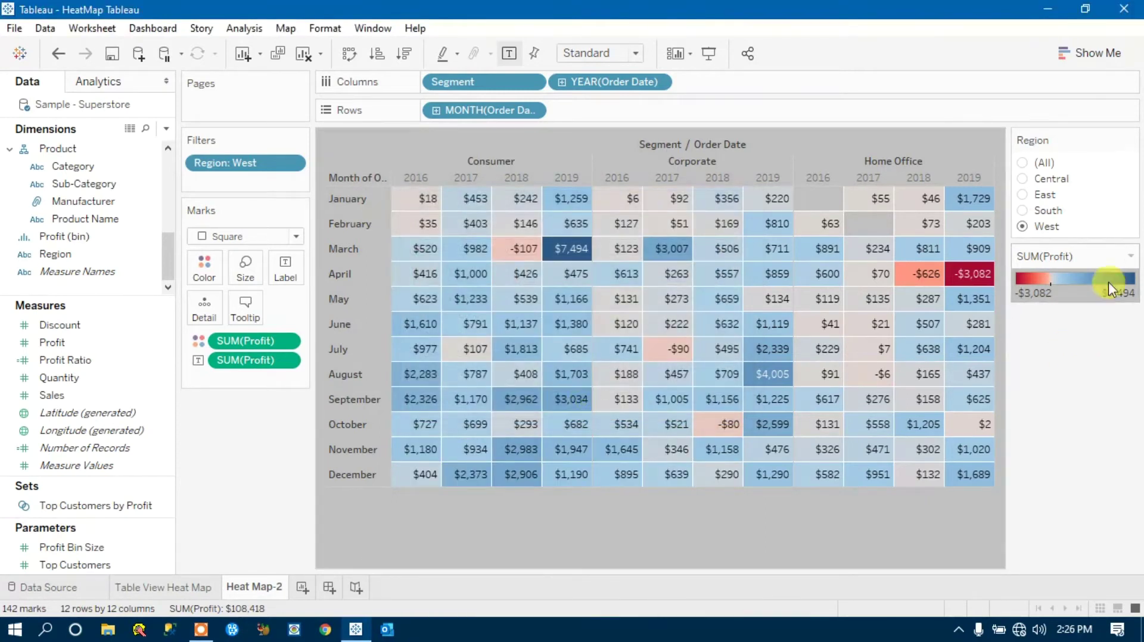
left_click(1130, 256)
left_click(1105, 416)
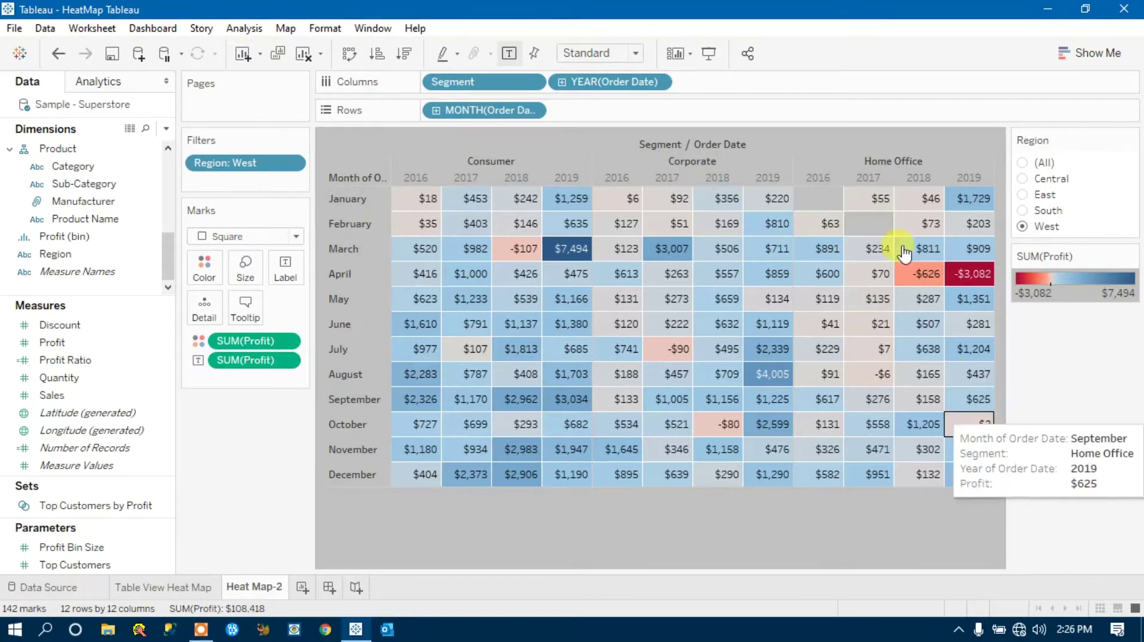
In presentation mode, switch the Region filter to South, East and finally Central, and return to the worksheet.
left_click(708, 53)
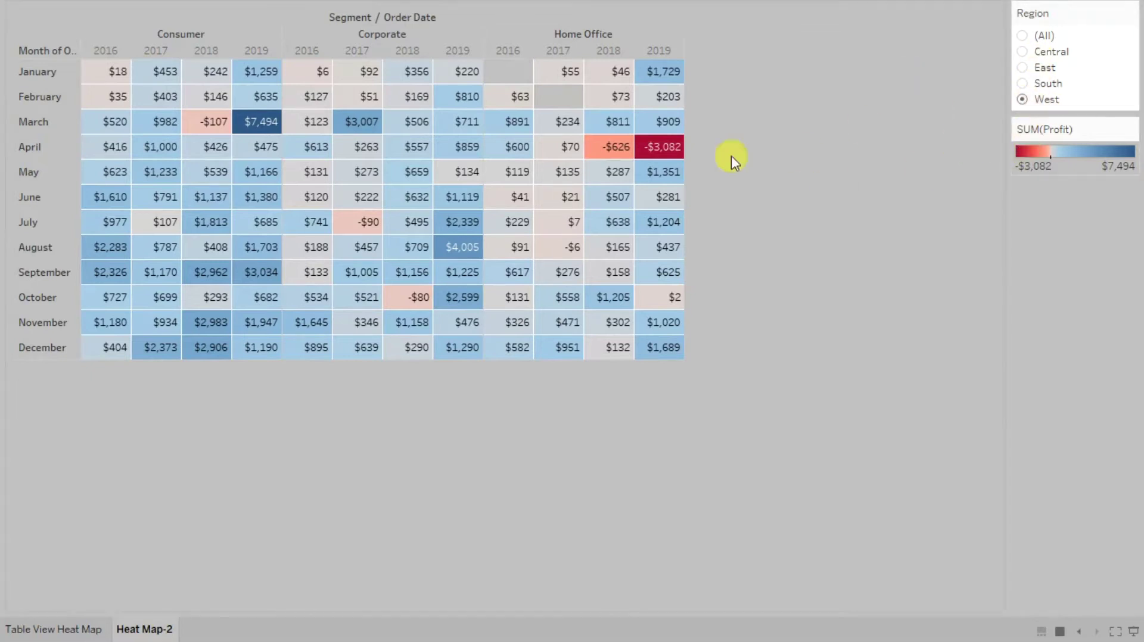
mouse_move(410, 154)
left_click(1024, 84)
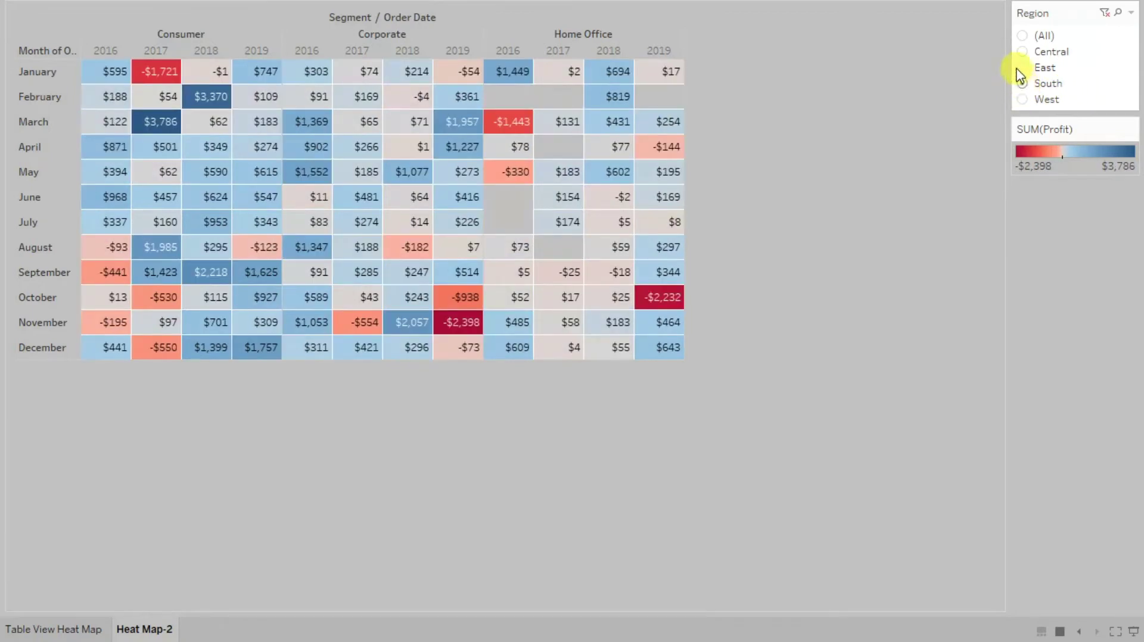
left_click(1023, 68)
left_click(1023, 53)
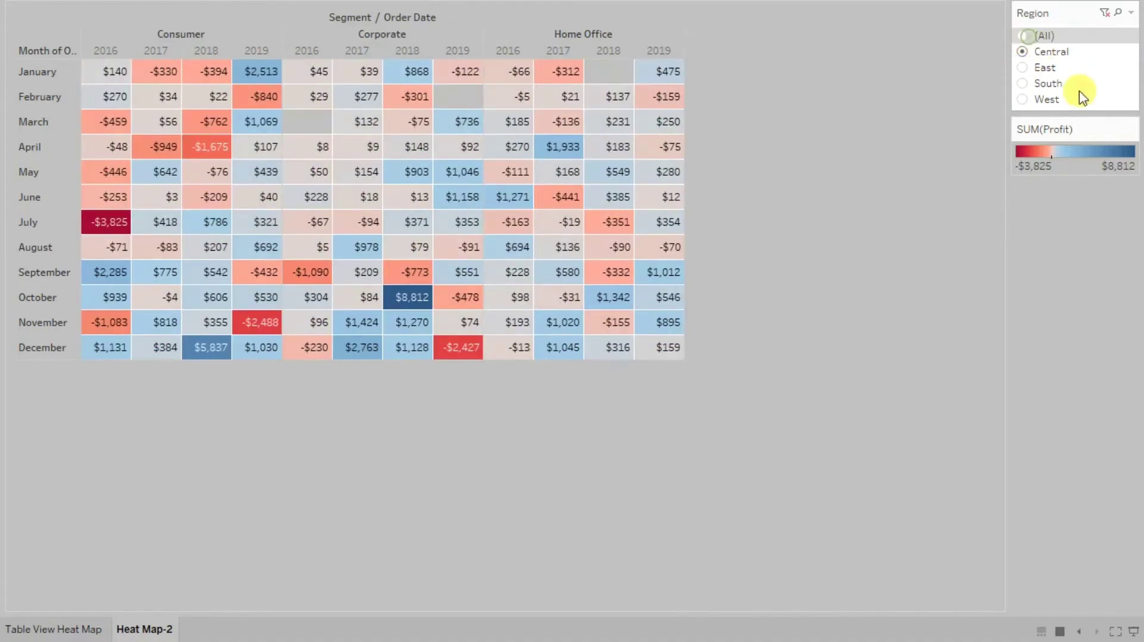
key("Escape")
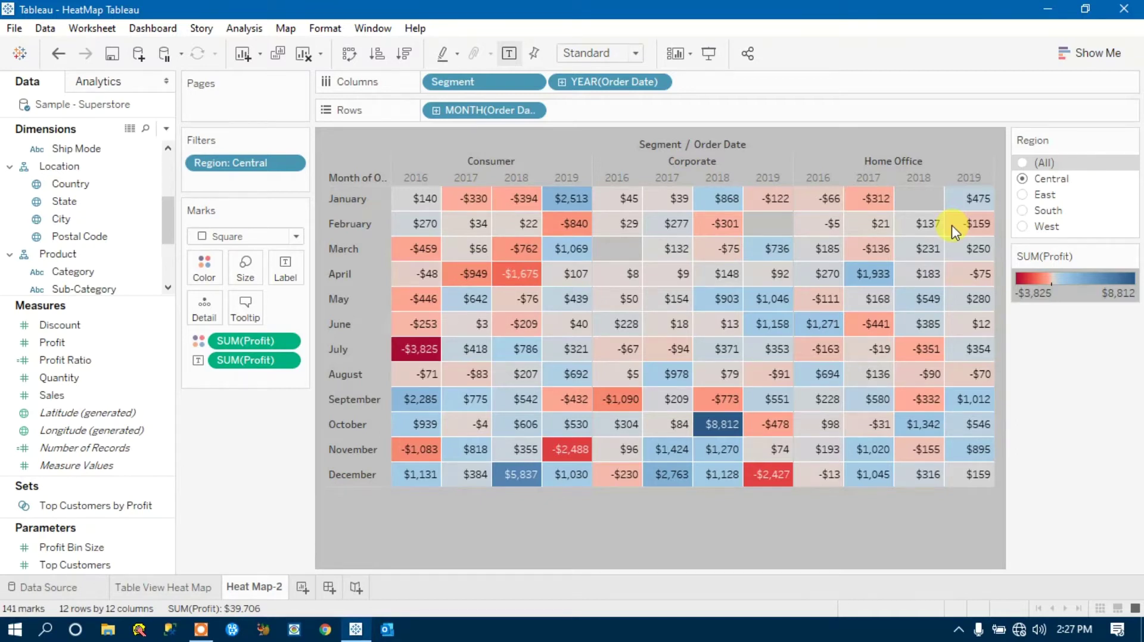
Add a new blank worksheet to the workbook.
left_click(304, 592)
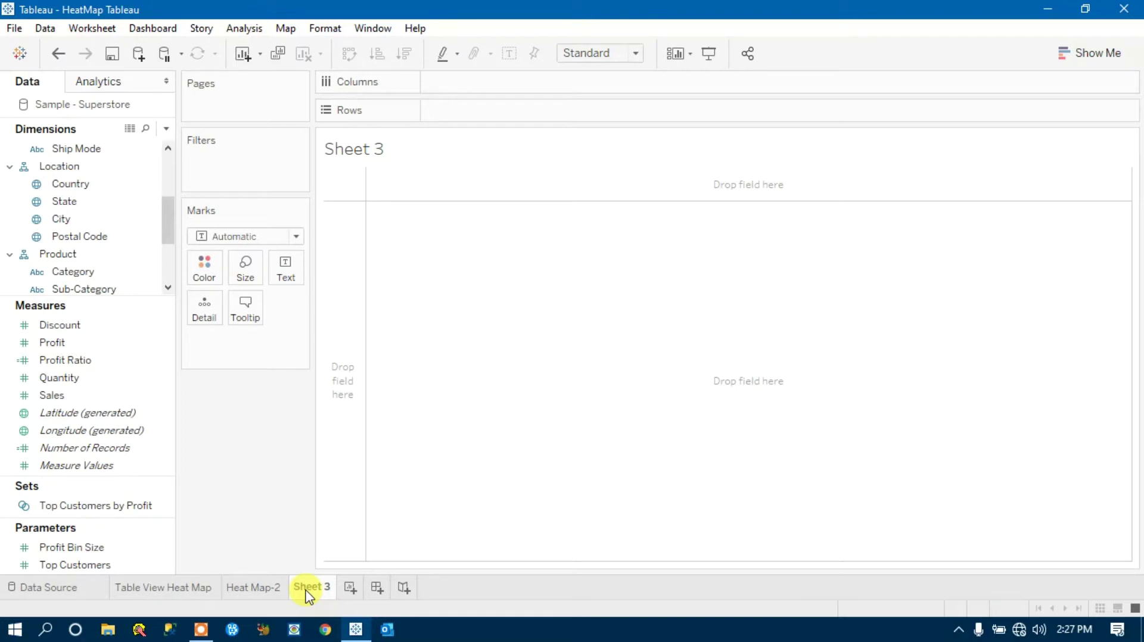
Compare the Table View Heat Map sheet with the Heat Map-2 sheet and inspect the monthly profit cells.
left_click(214, 587)
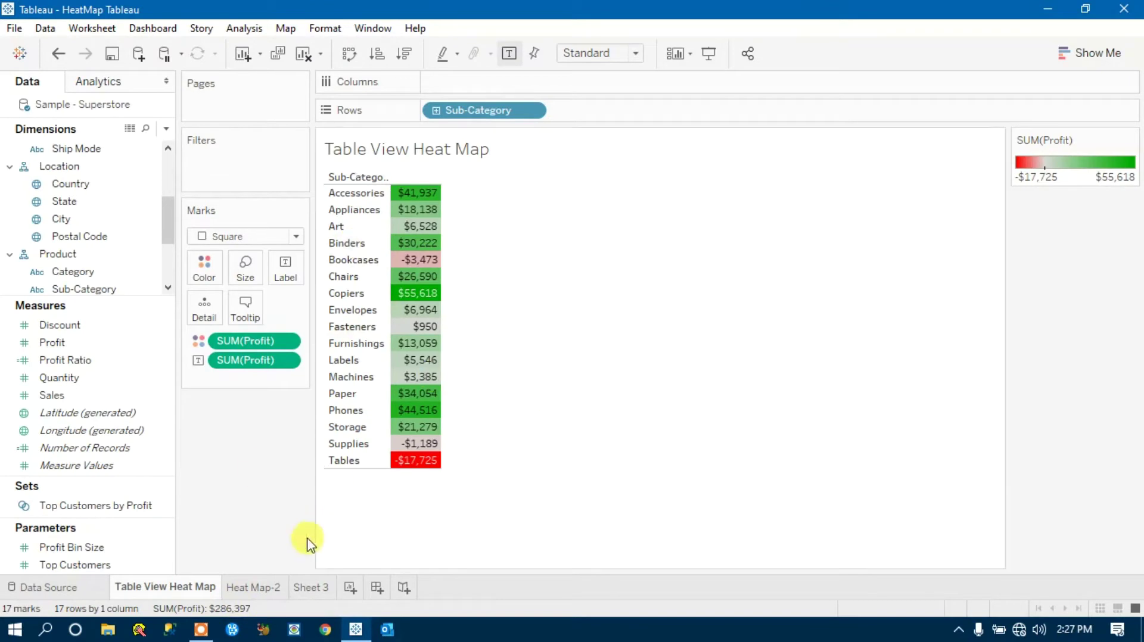
left_click(252, 588)
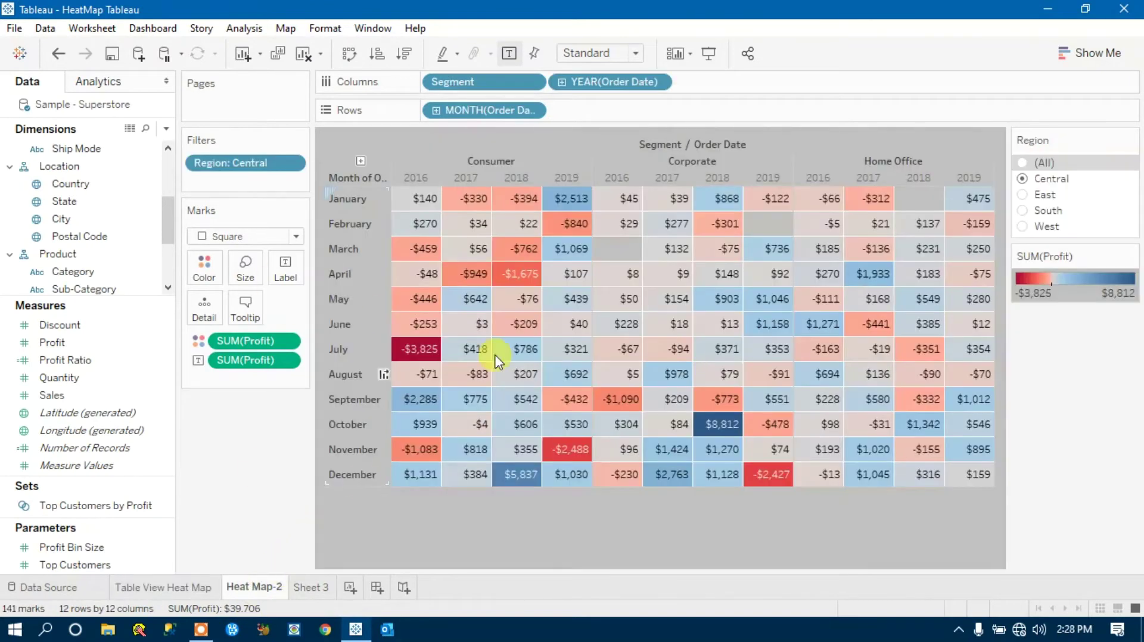
left_click(192, 589)
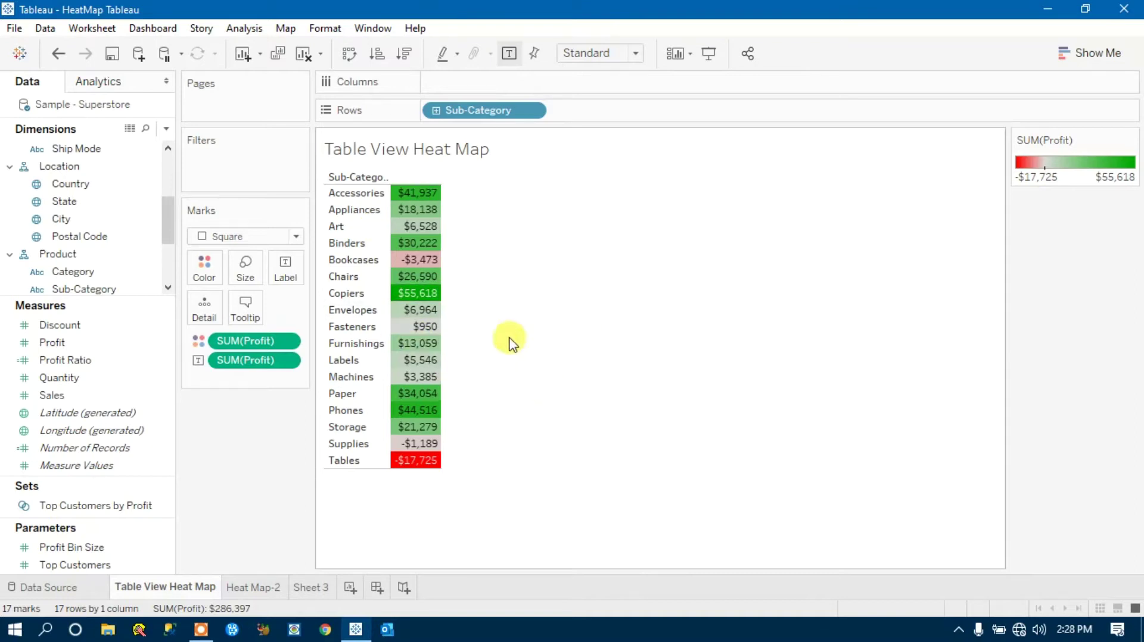
left_click(254, 587)
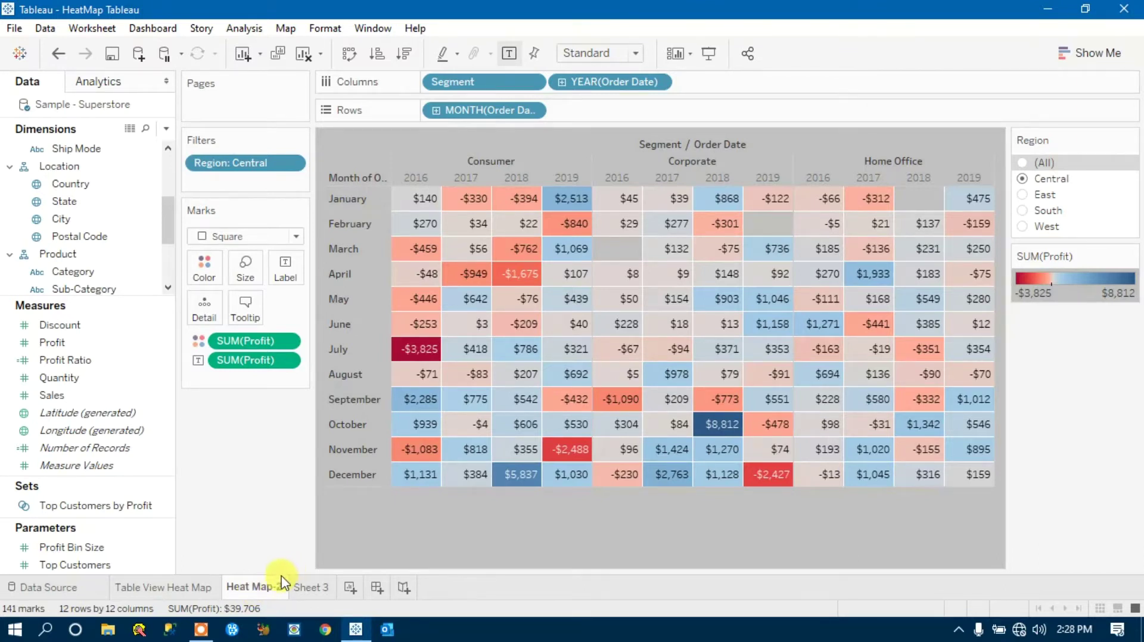
mouse_move(281, 583)
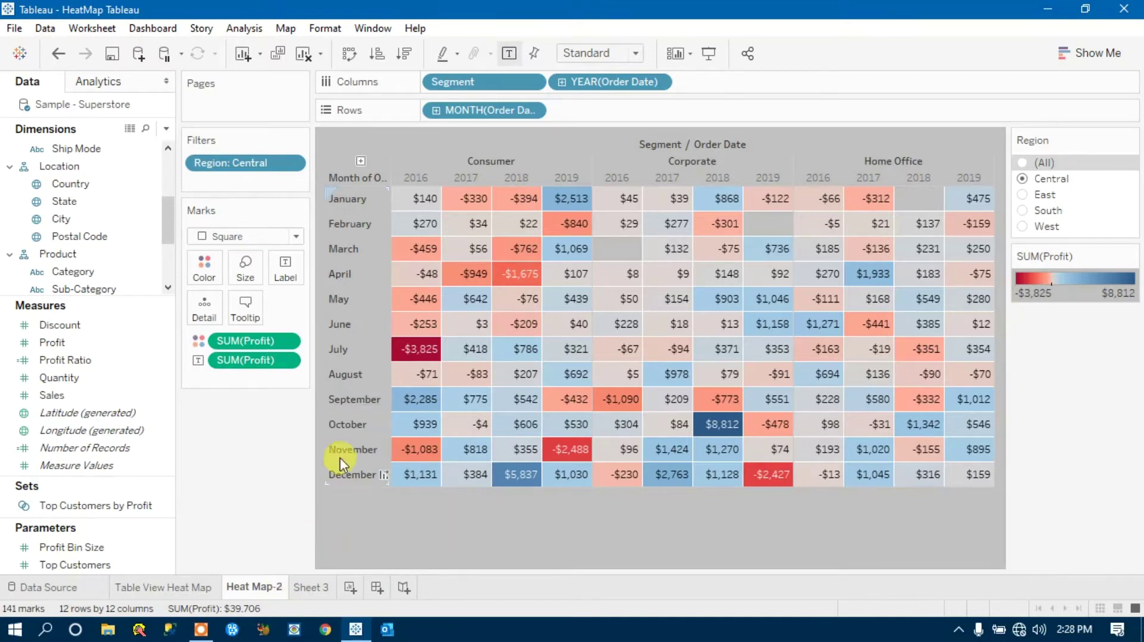
mouse_move(581, 352)
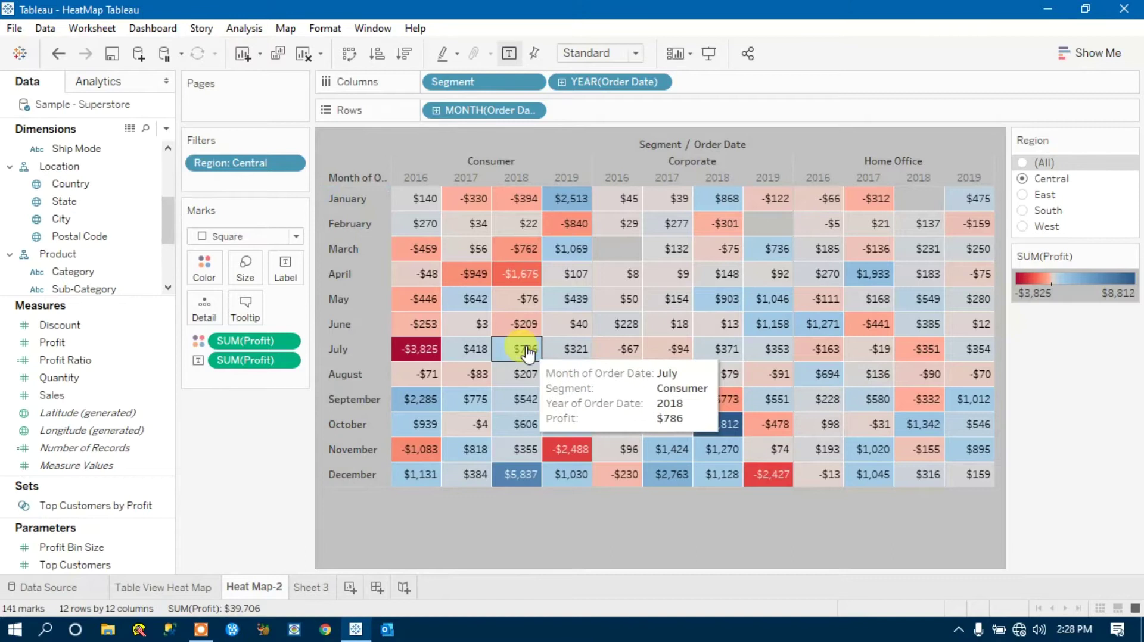
mouse_move(427, 421)
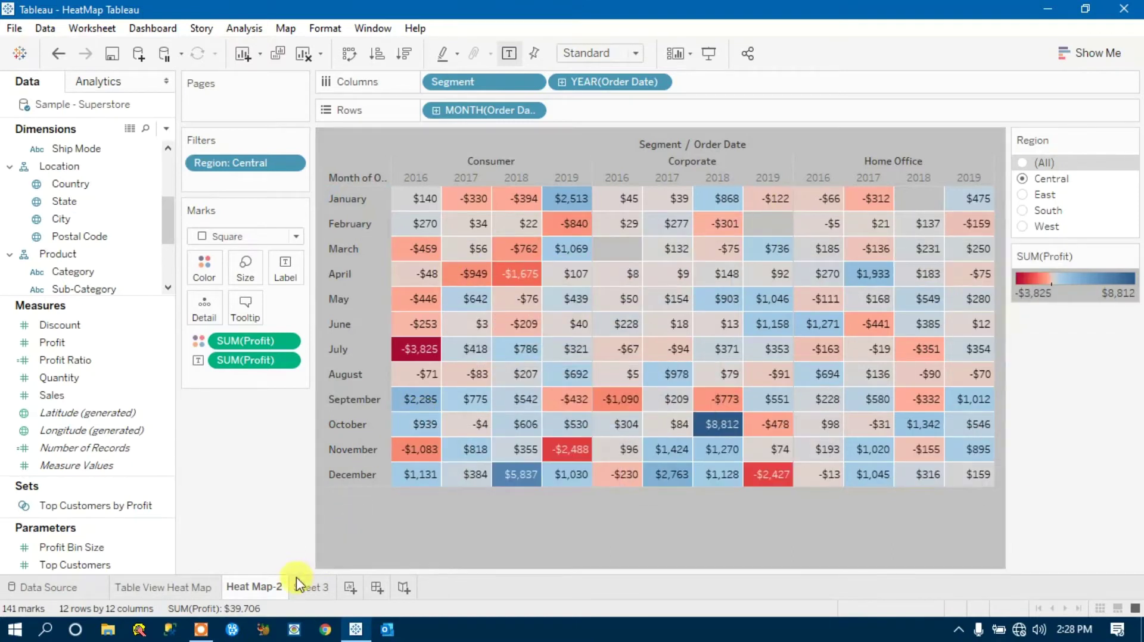
Place the Segment dimension on Columns in the blank Sheet 3.
left_click(310, 590)
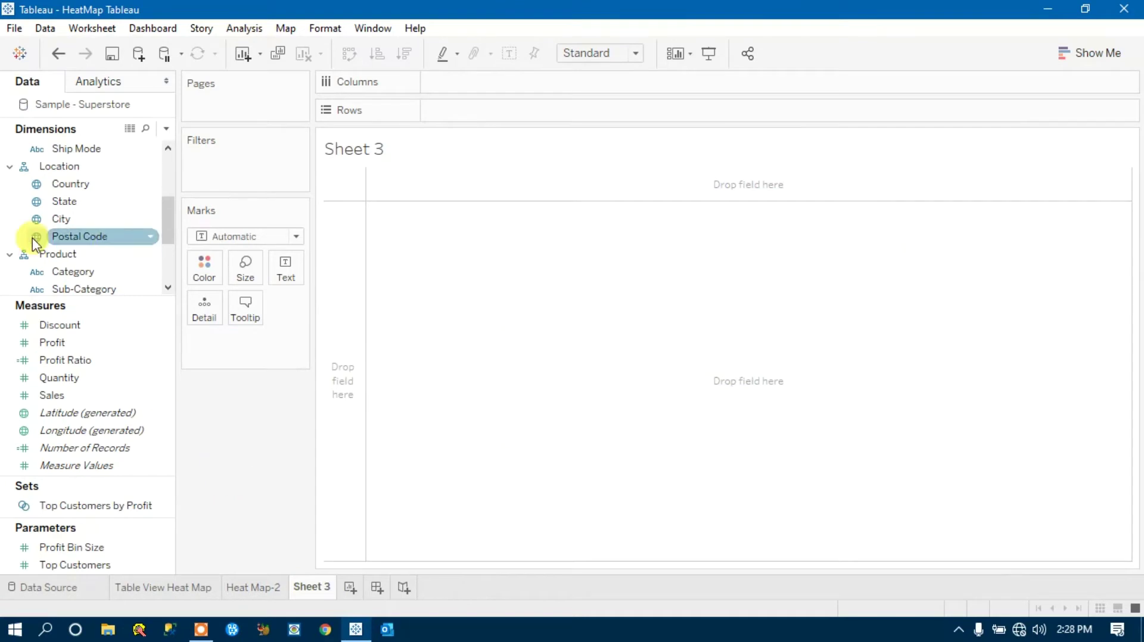
left_click_drag(170, 228, 173, 173)
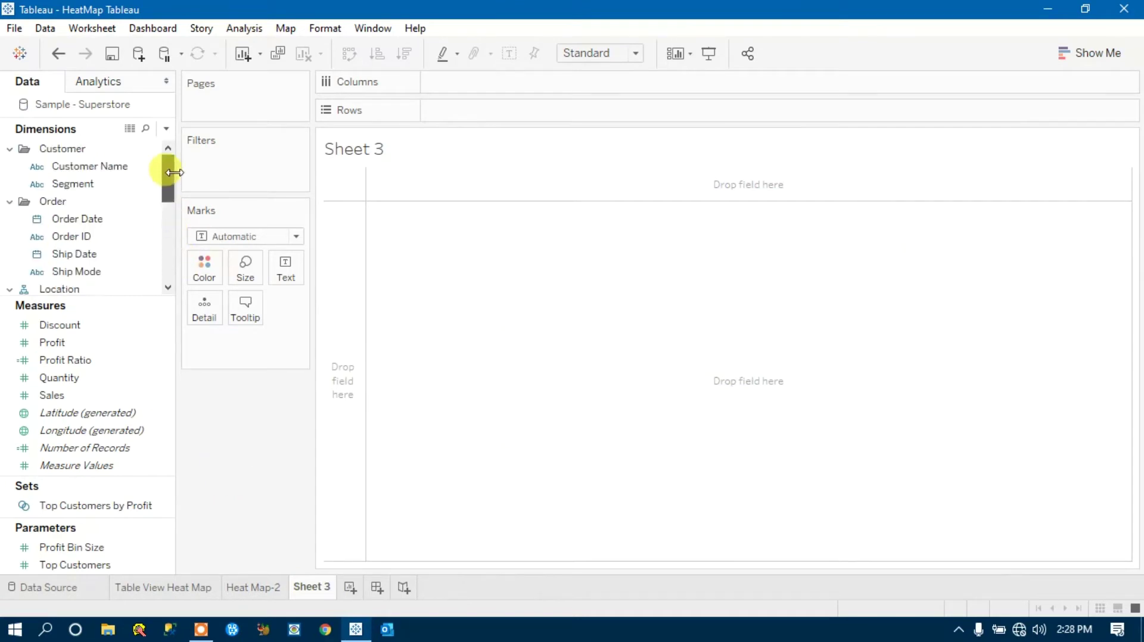
left_click(98, 187)
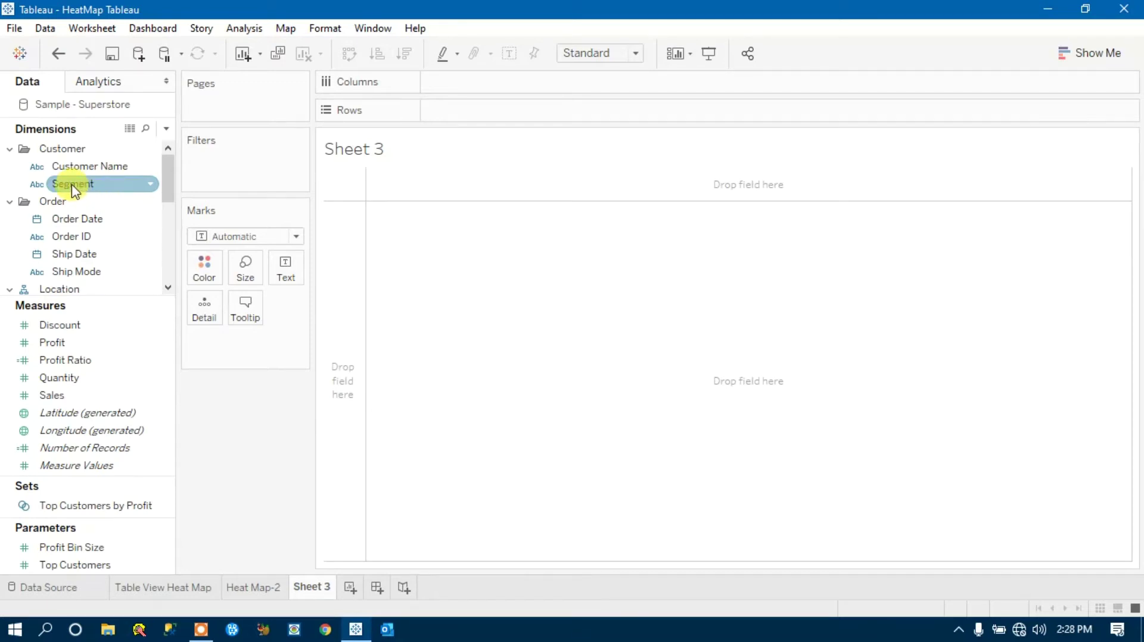
left_click_drag(75, 189, 459, 89)
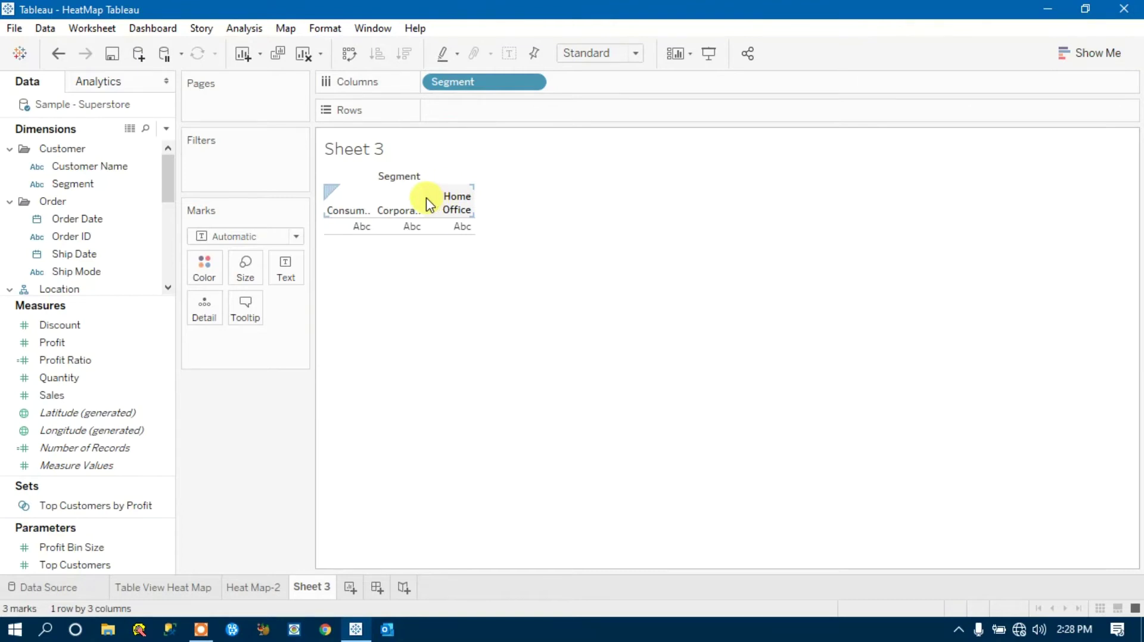
Add Order Date to Columns after Segment as the discrete YEAR(Order Date).
left_click(88, 224)
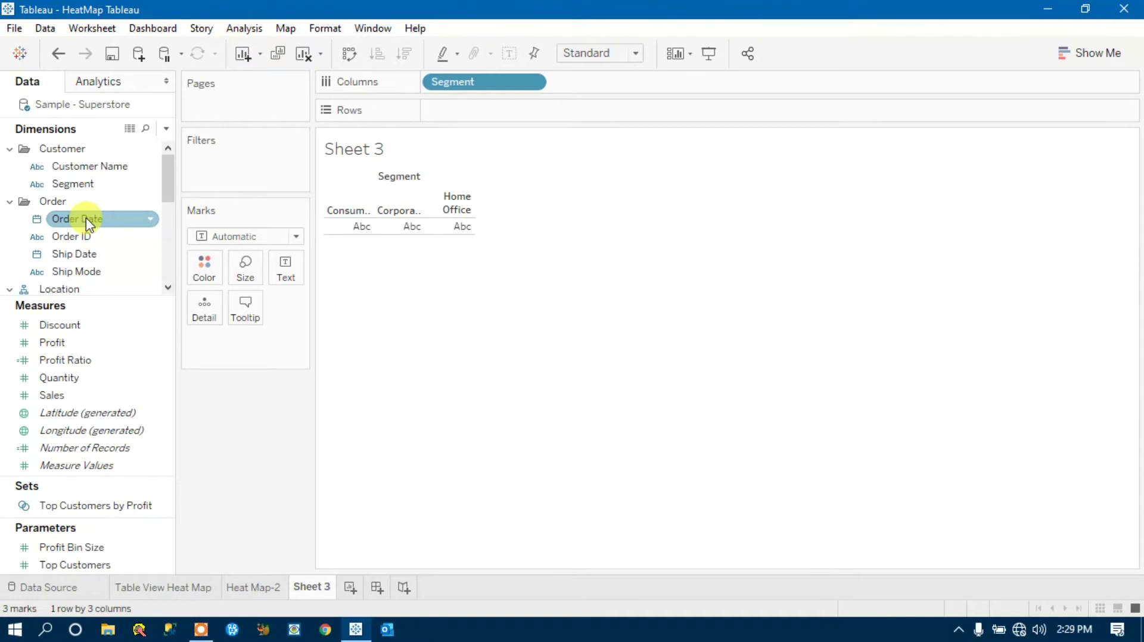
left_click_drag(88, 225, 603, 82)
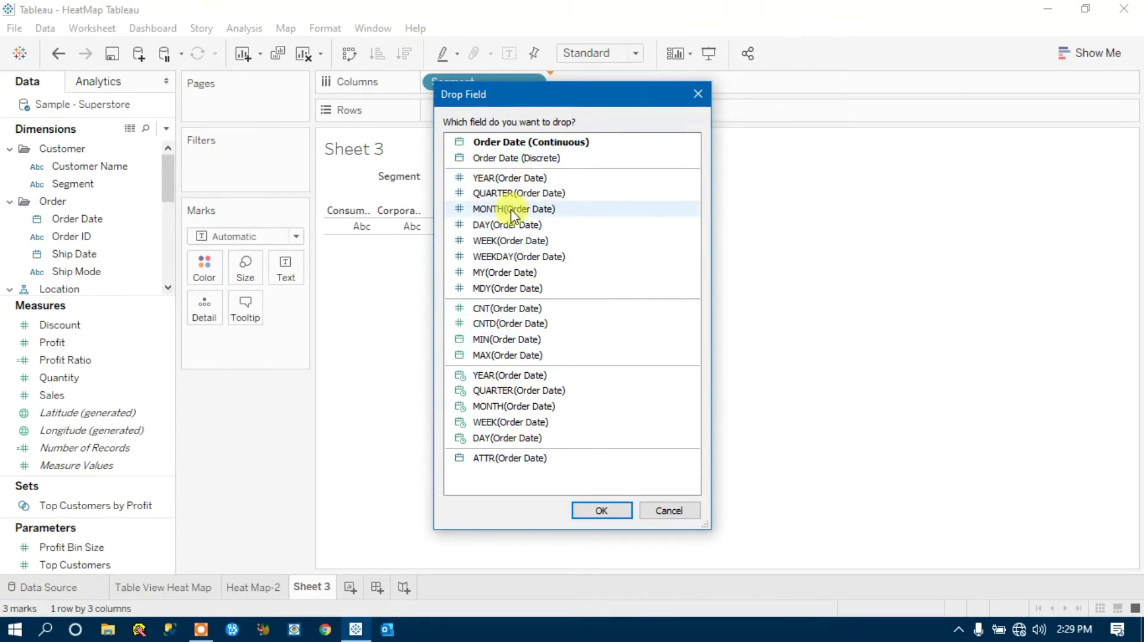
left_click(492, 179)
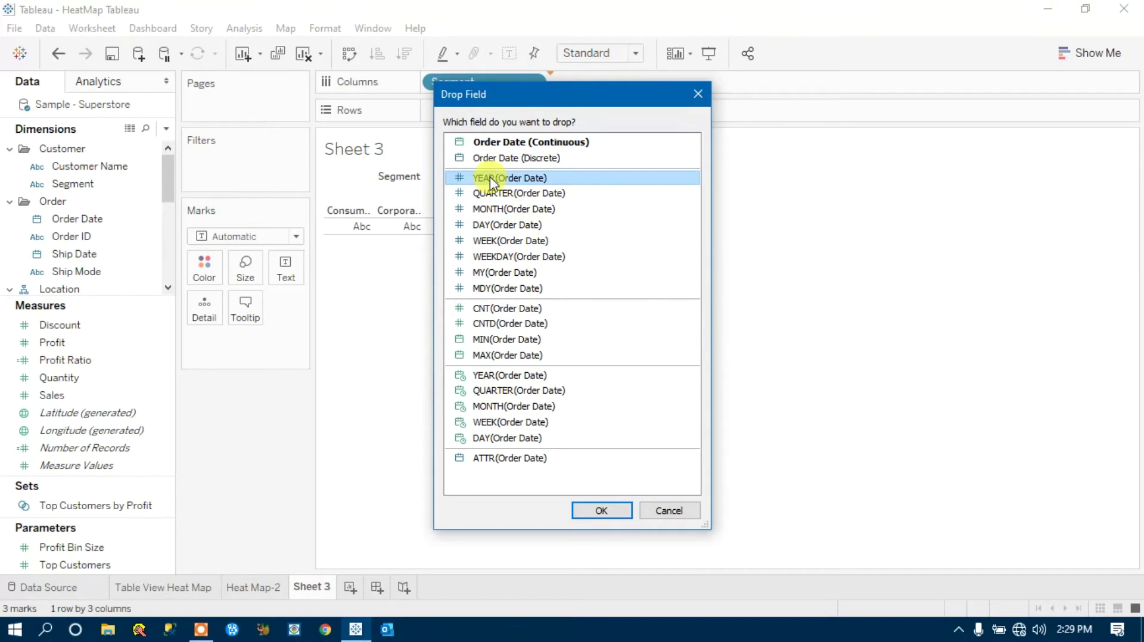
left_click(601, 508)
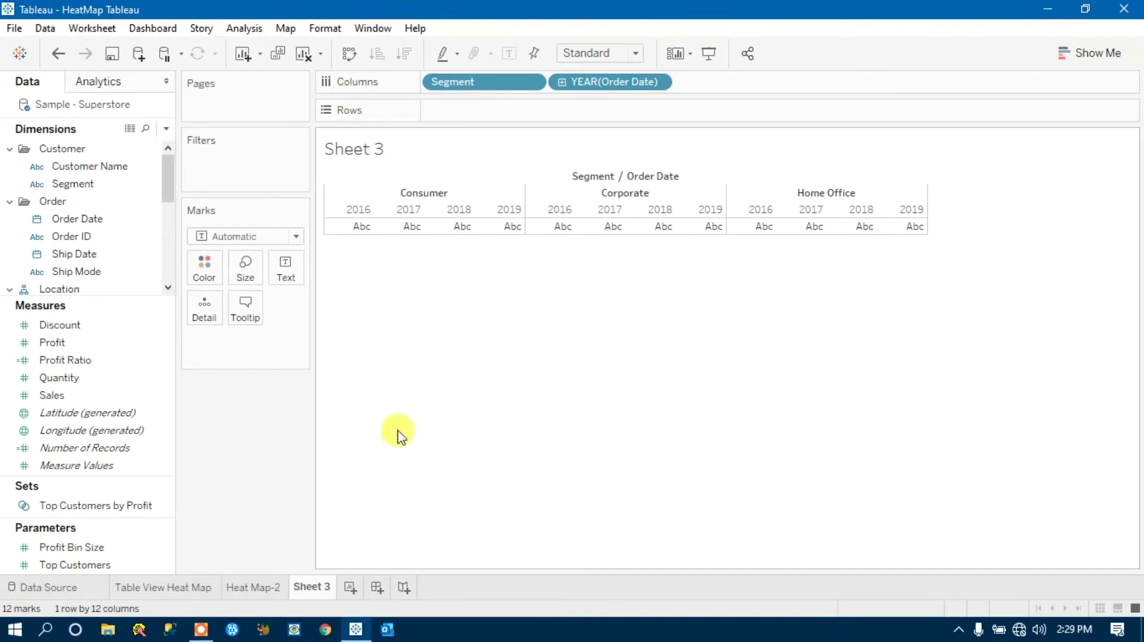
Add Order Date to Rows as the discrete MONTH(Order Date).
left_click(92, 220)
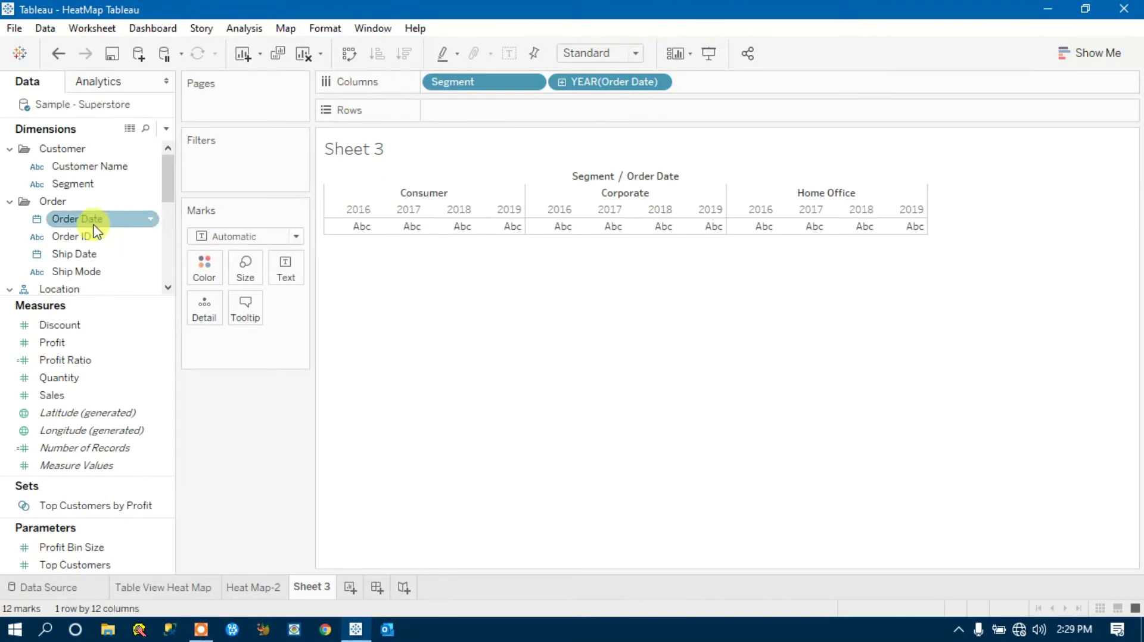
left_click_drag(71, 225, 459, 115)
left_click(498, 209)
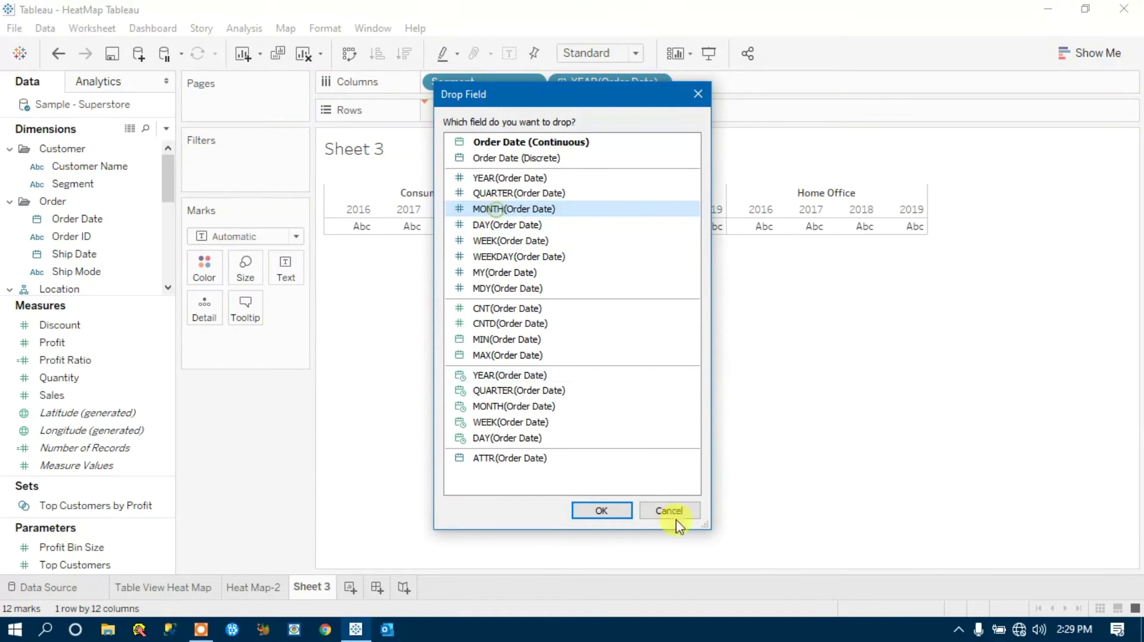
left_click(603, 512)
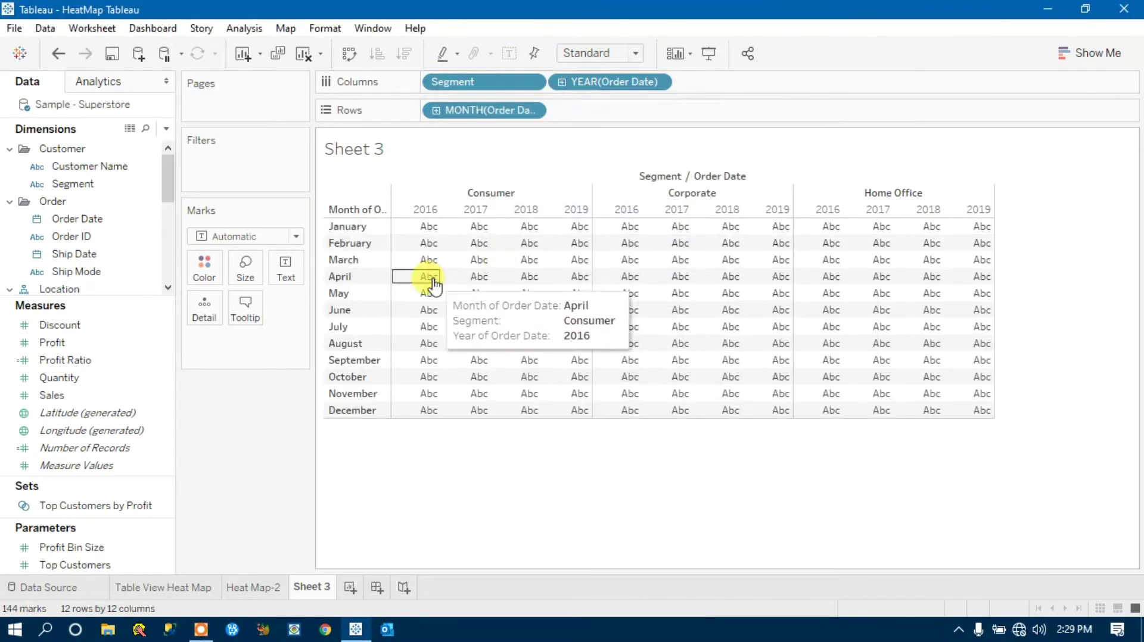
Show Profit as the text of each table cell and color the marks by Profit as well.
left_click(157, 397)
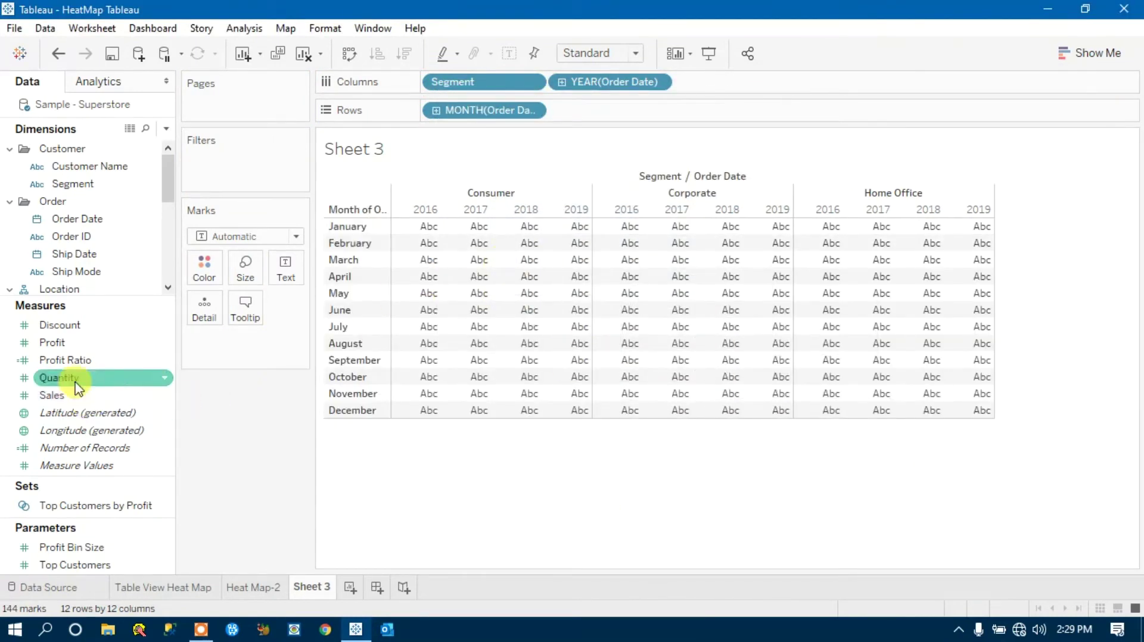
left_click_drag(47, 342, 285, 274)
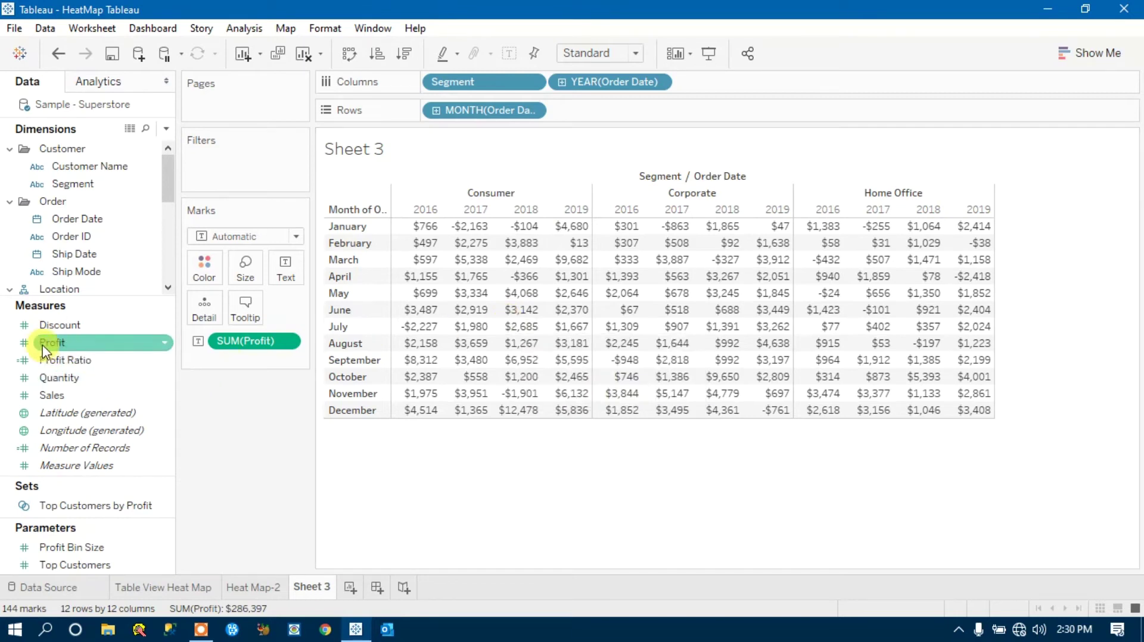
left_click_drag(43, 342, 202, 269)
mouse_move(484, 345)
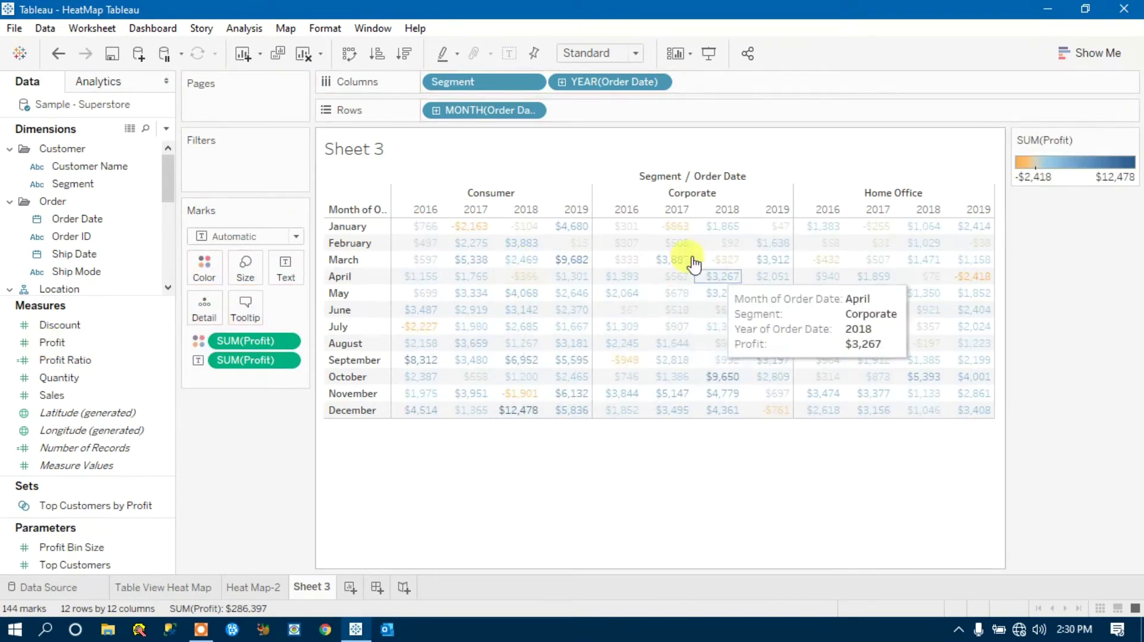
Change the mark type to Square and give the colored squares a white border.
mouse_move(684, 275)
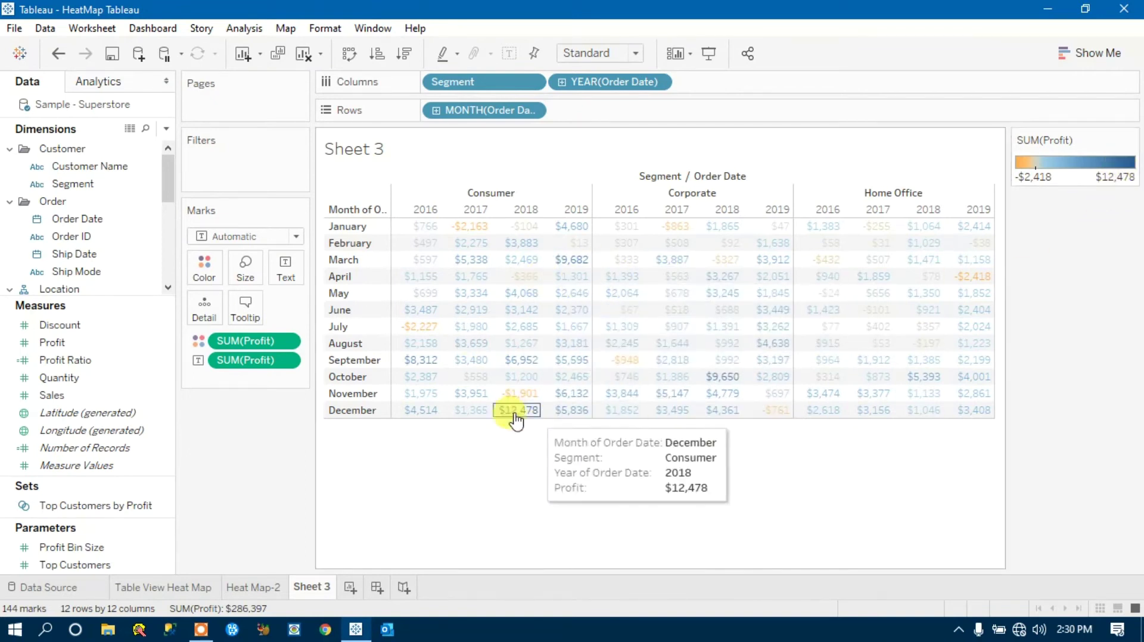
mouse_move(516, 422)
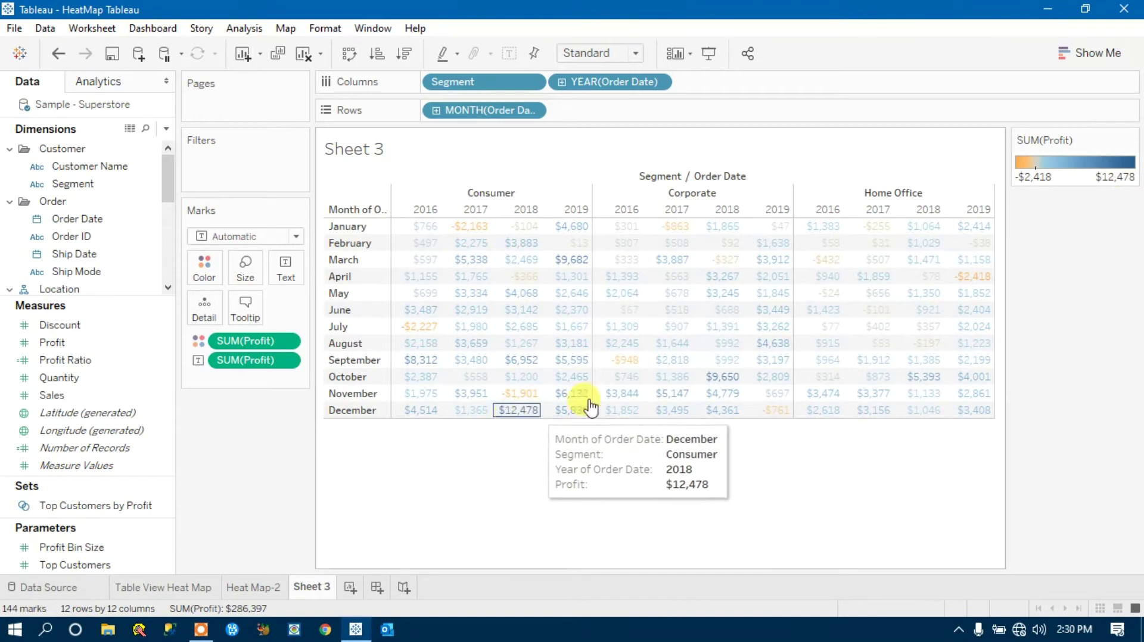
mouse_move(973, 282)
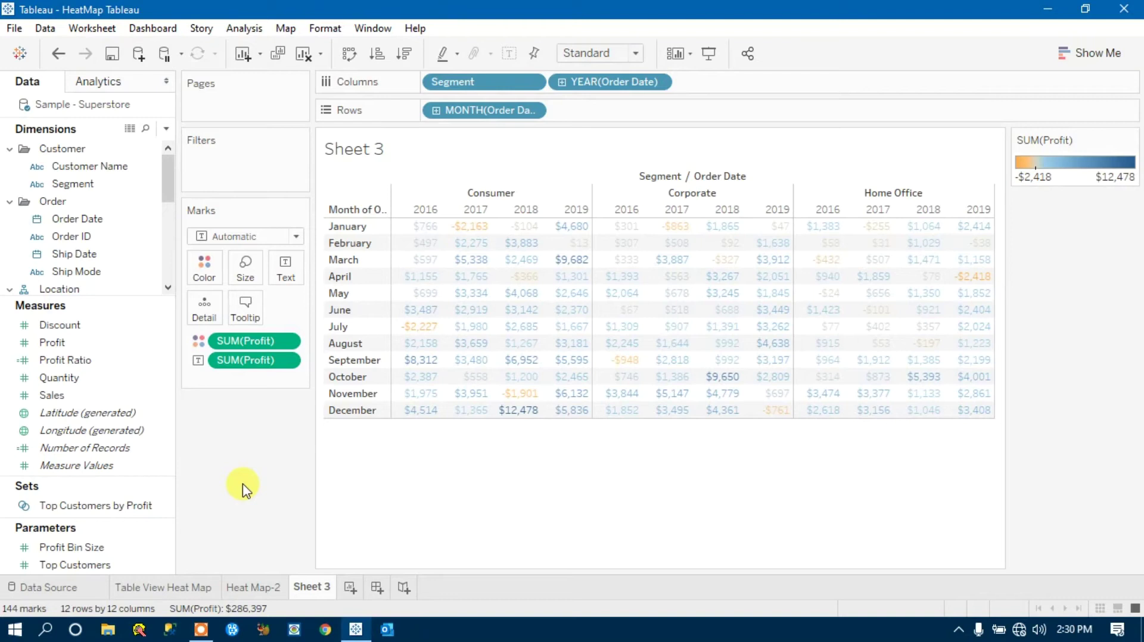
mouse_move(415, 228)
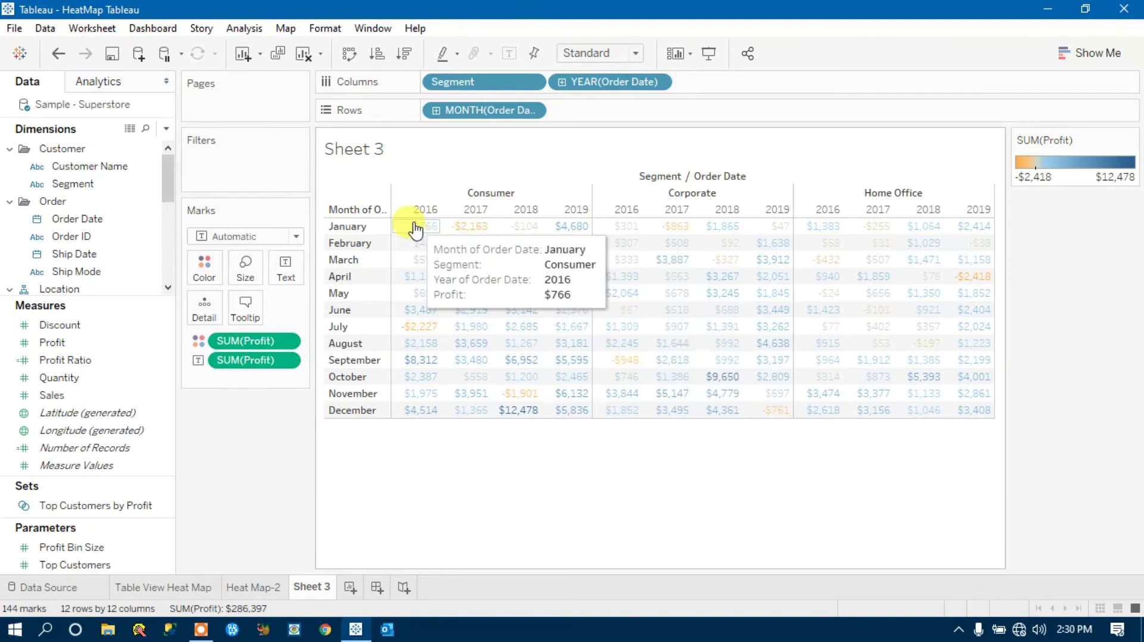
mouse_move(456, 232)
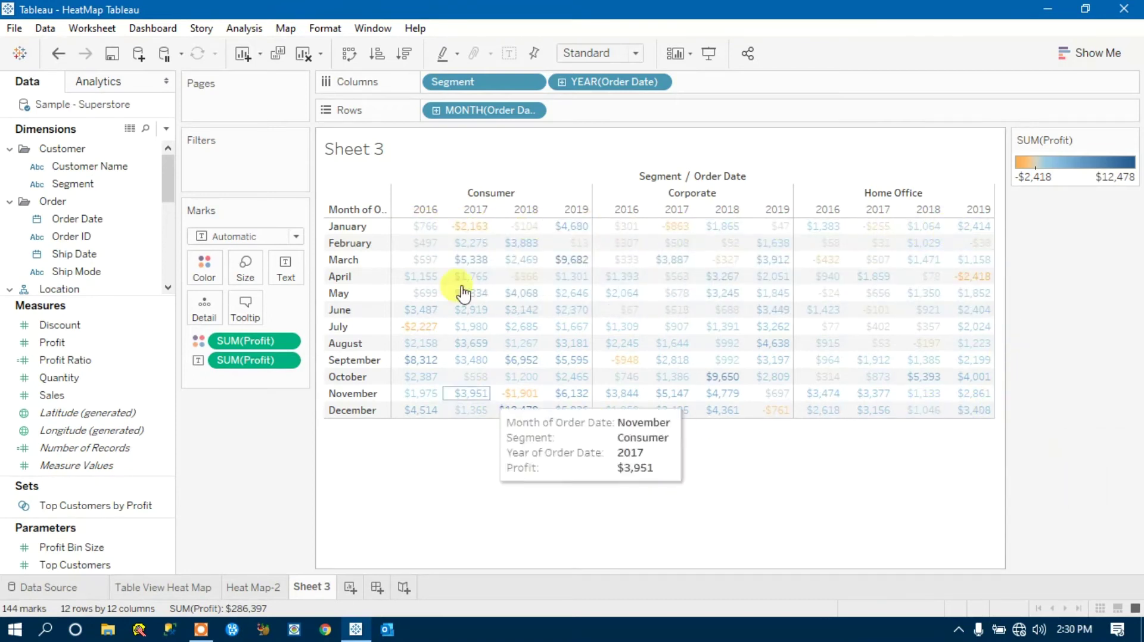
left_click(297, 237)
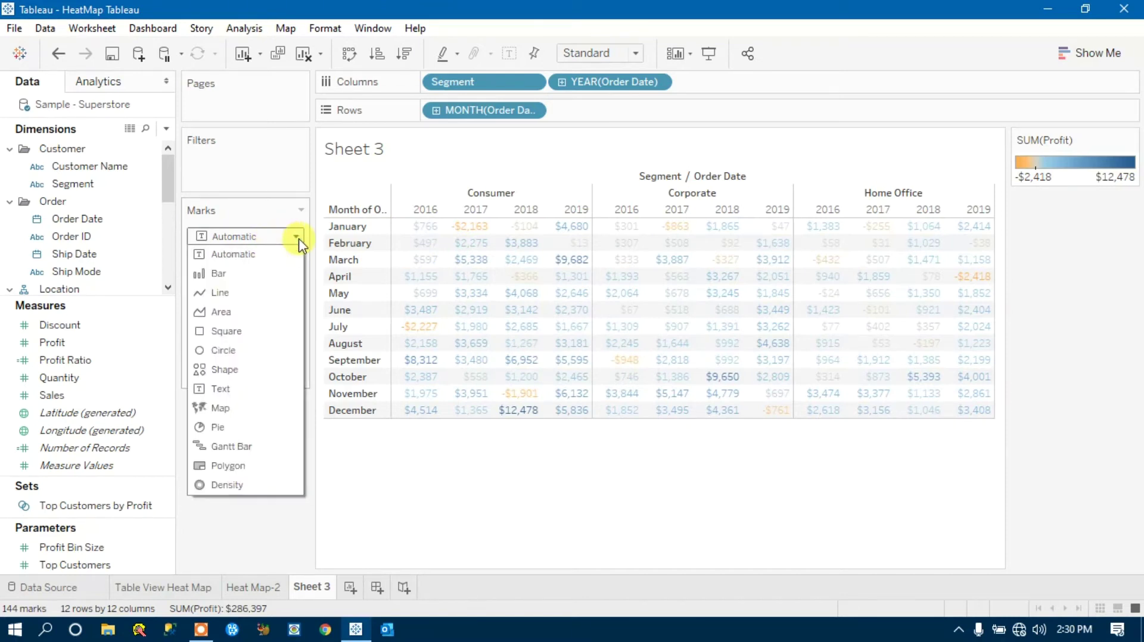
left_click(227, 331)
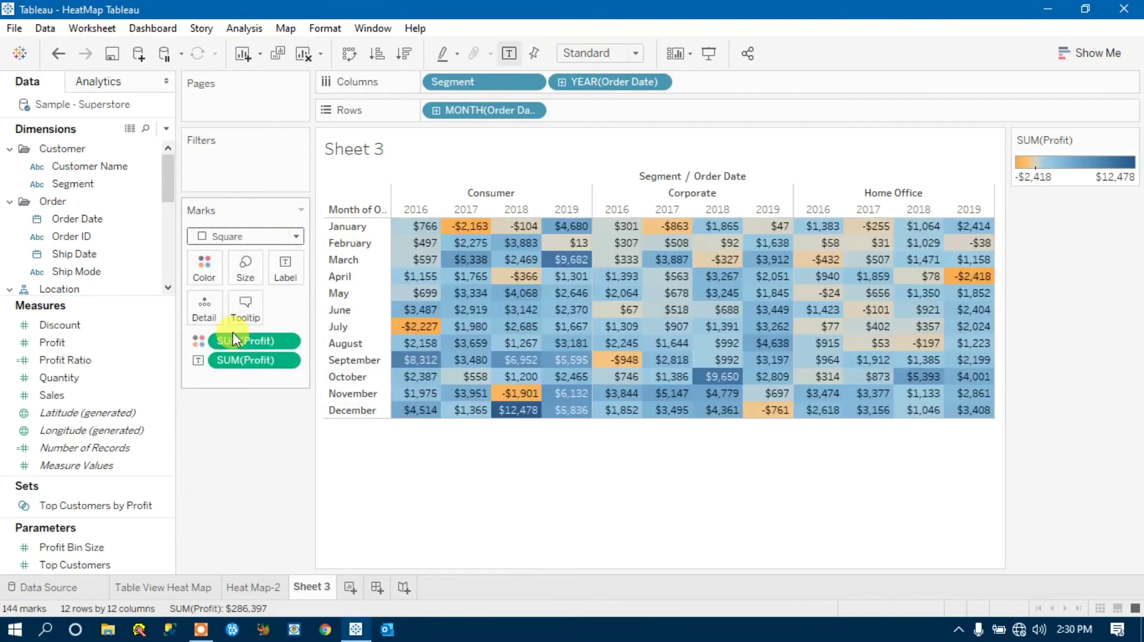
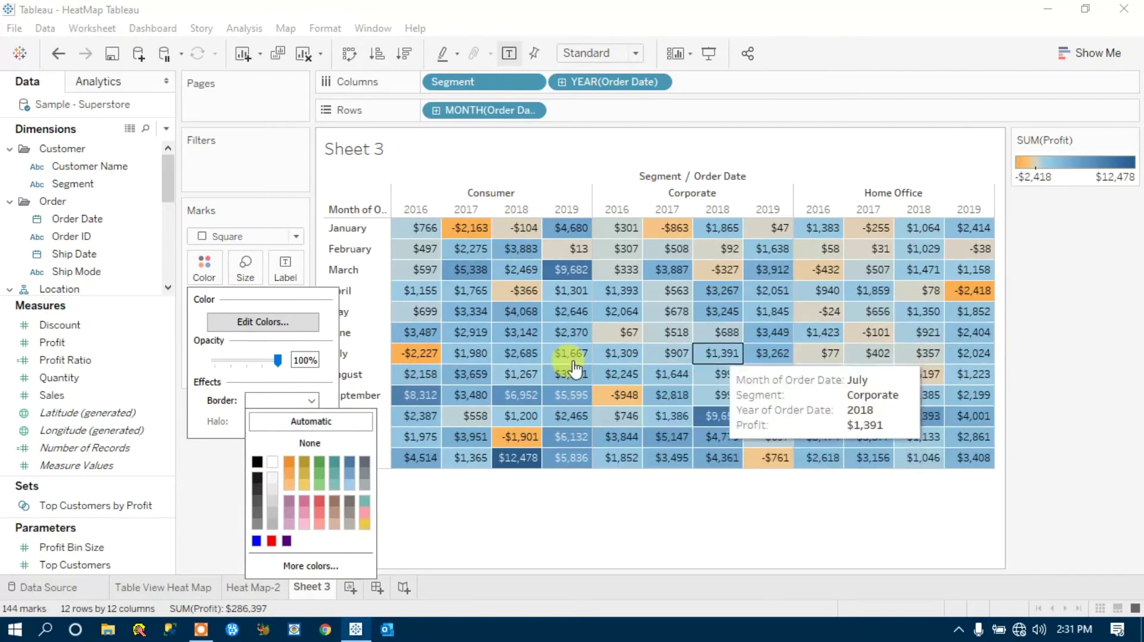
left_click(208, 510)
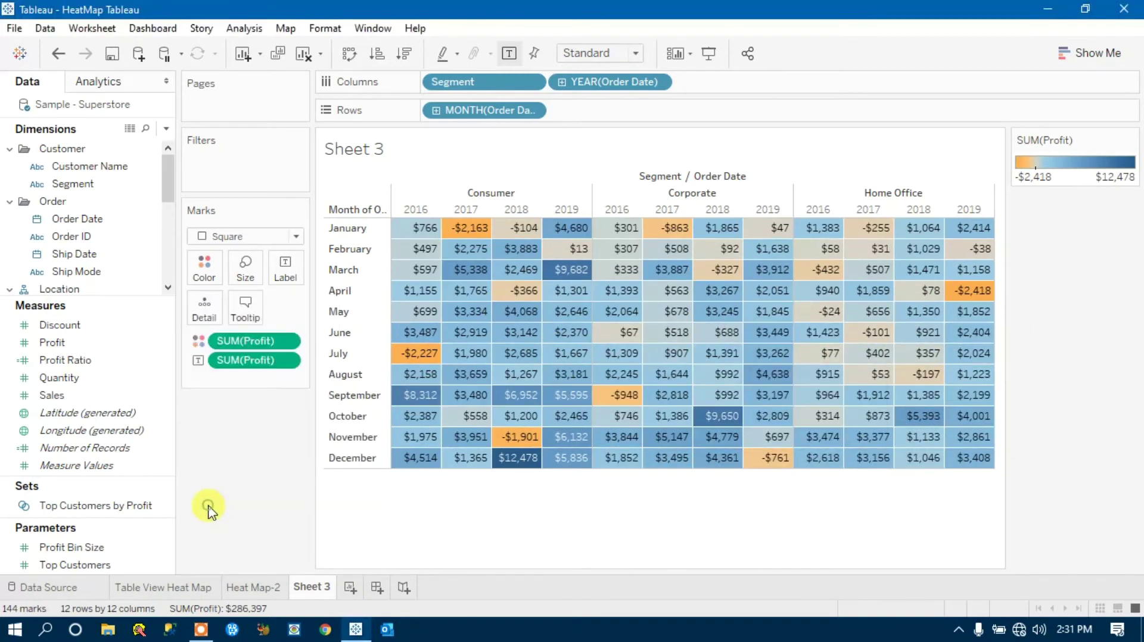
Add Region as a filter on the sheet with all four regions selected.
left_click_drag(166, 180, 164, 248)
left_click_drag(56, 272, 226, 162)
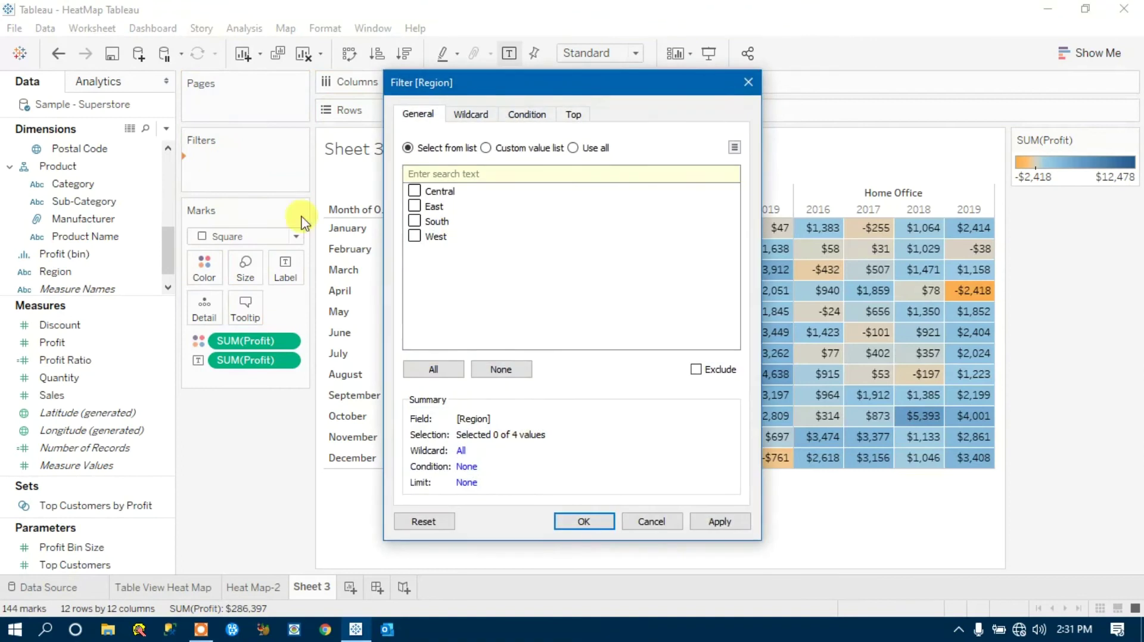
left_click(433, 370)
left_click(719, 522)
left_click(581, 522)
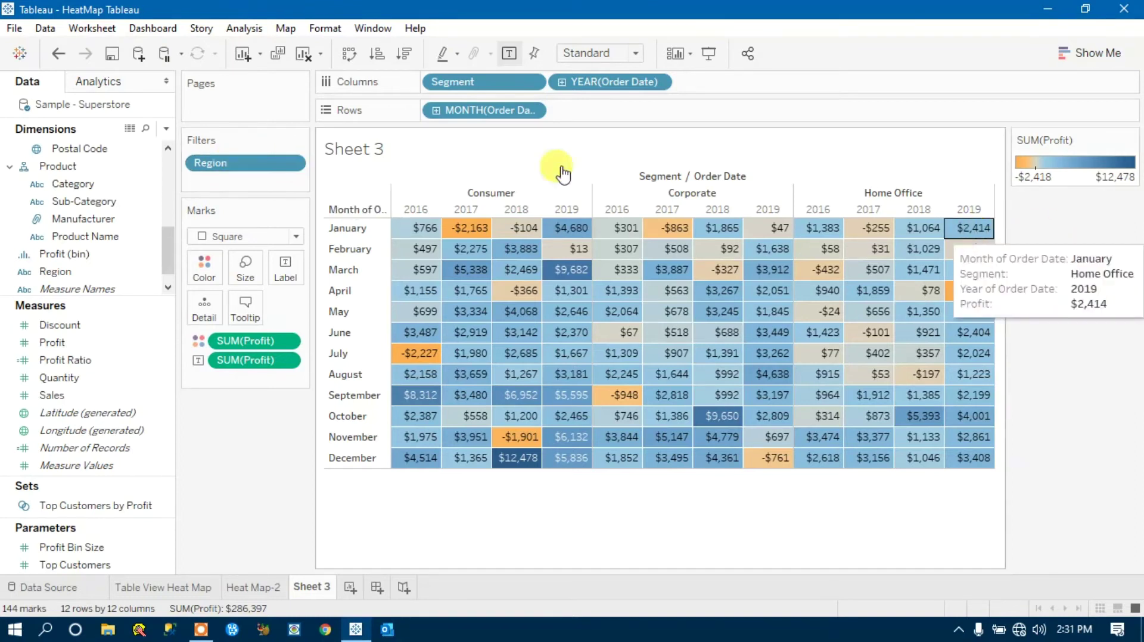
Show the Region filter beside the view and make it a single value list.
left_click(292, 165)
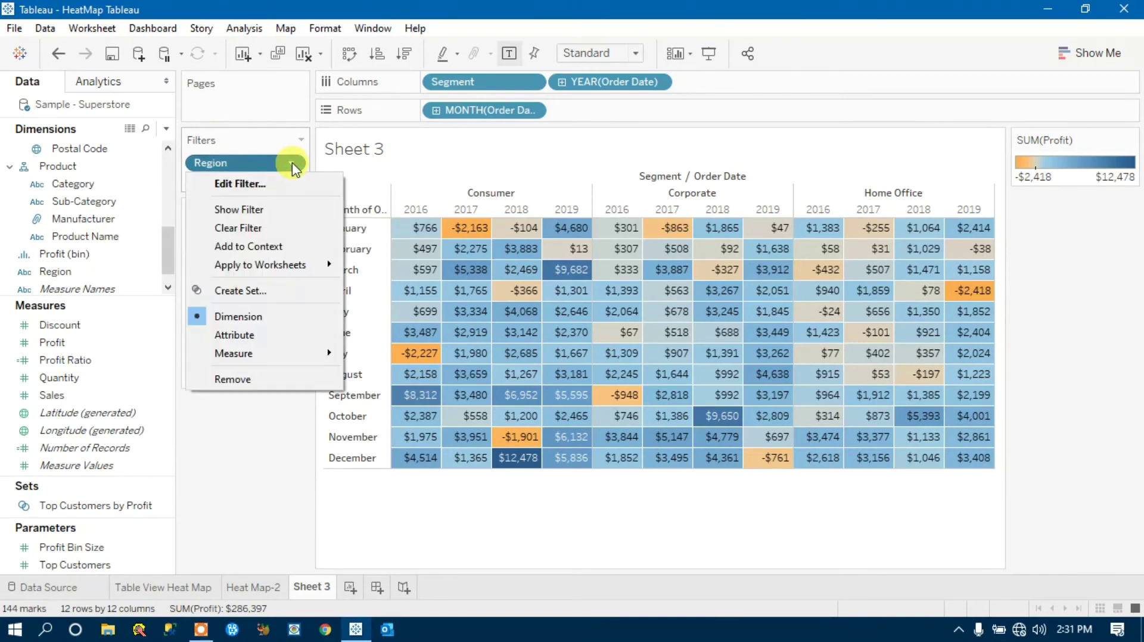
left_click(245, 210)
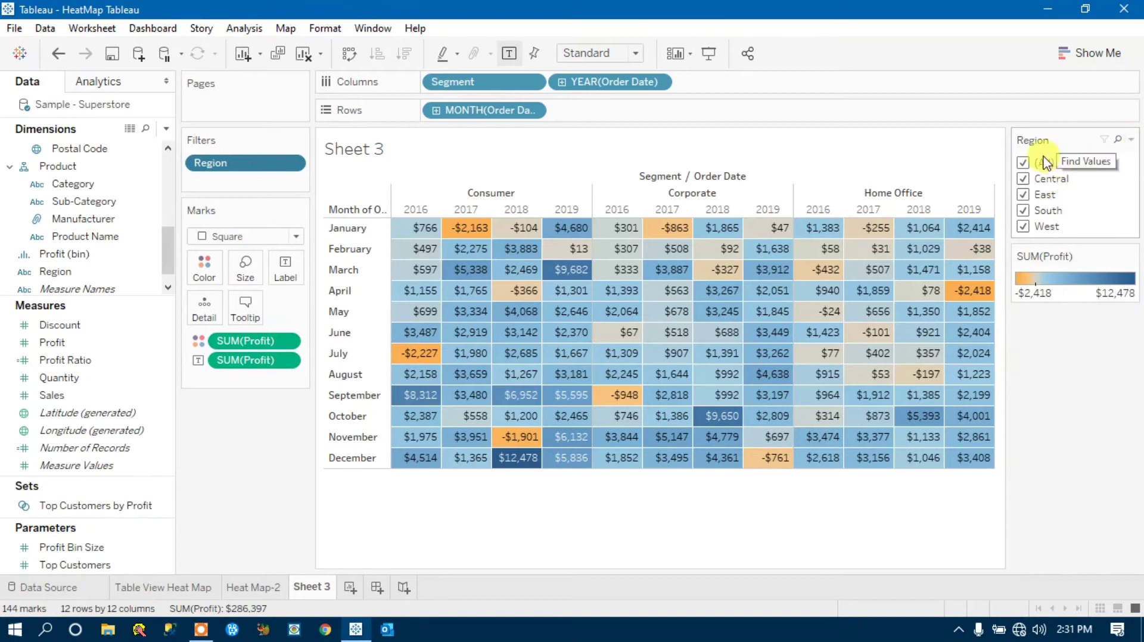
left_click(1131, 140)
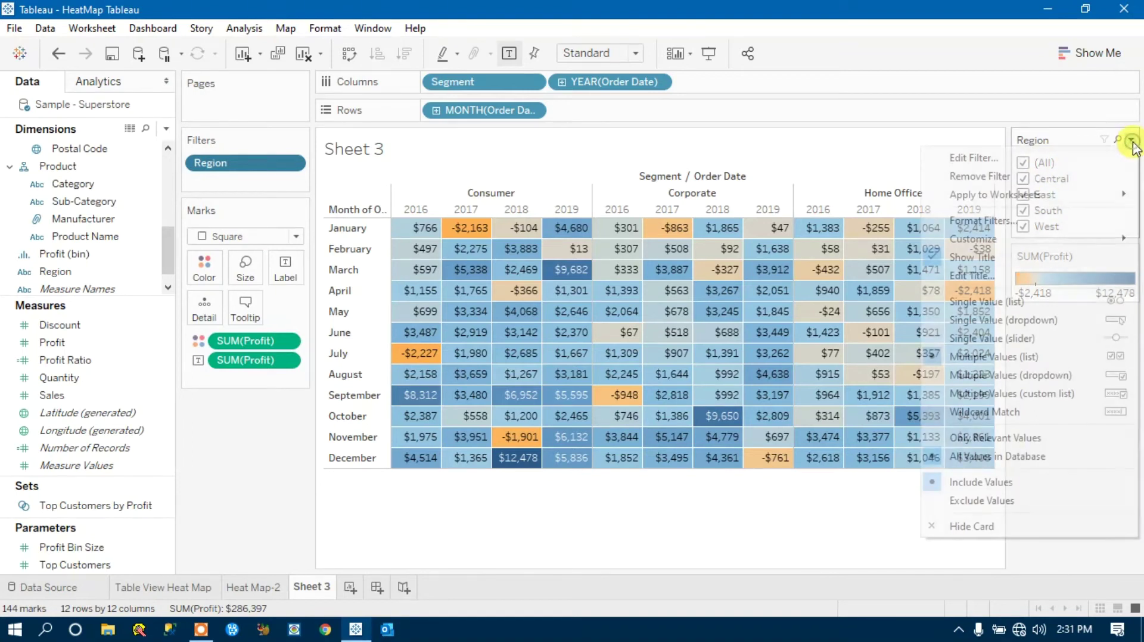
left_click(1008, 303)
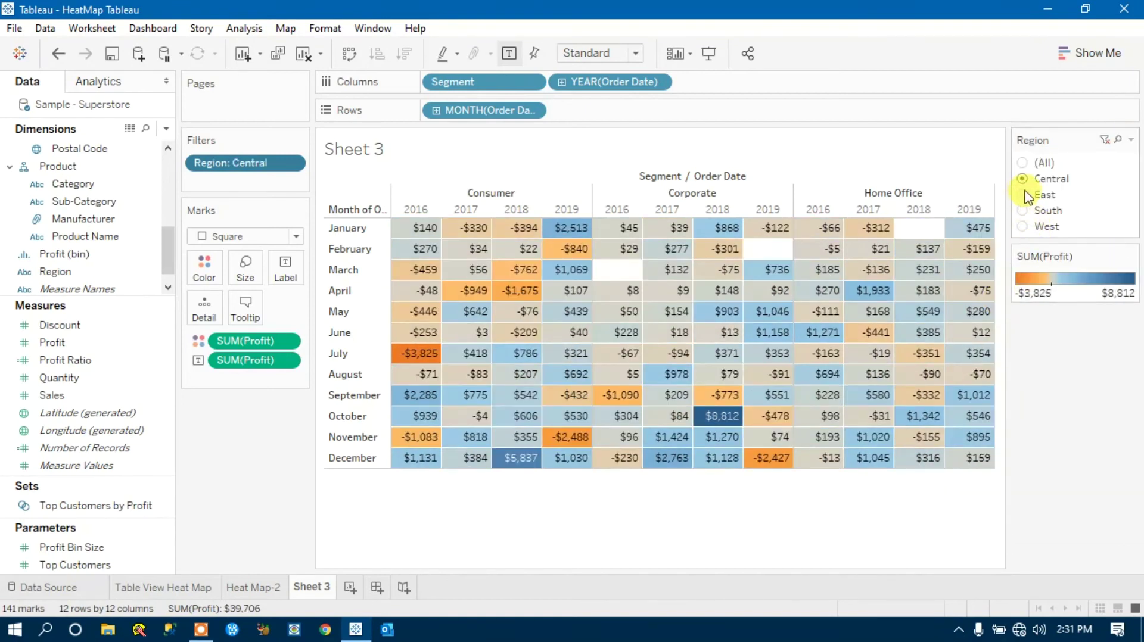
Compare the heat map for the Central, East, South and West regions using the Region filter.
left_click(1024, 195)
left_click(1029, 212)
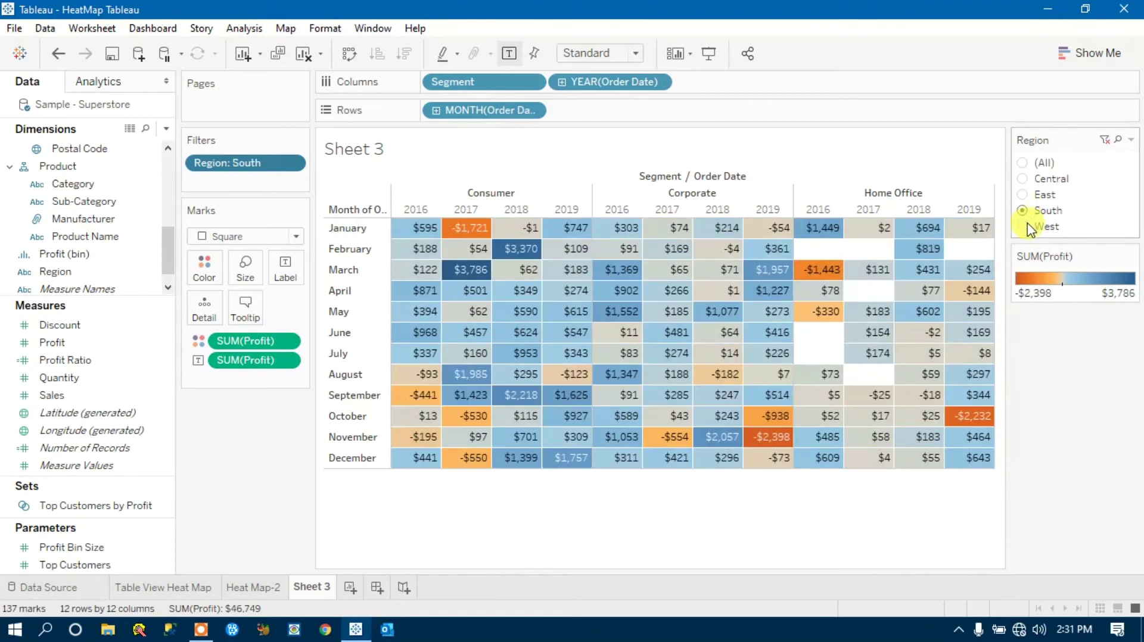
left_click(1023, 226)
left_click(1023, 195)
left_click(1025, 178)
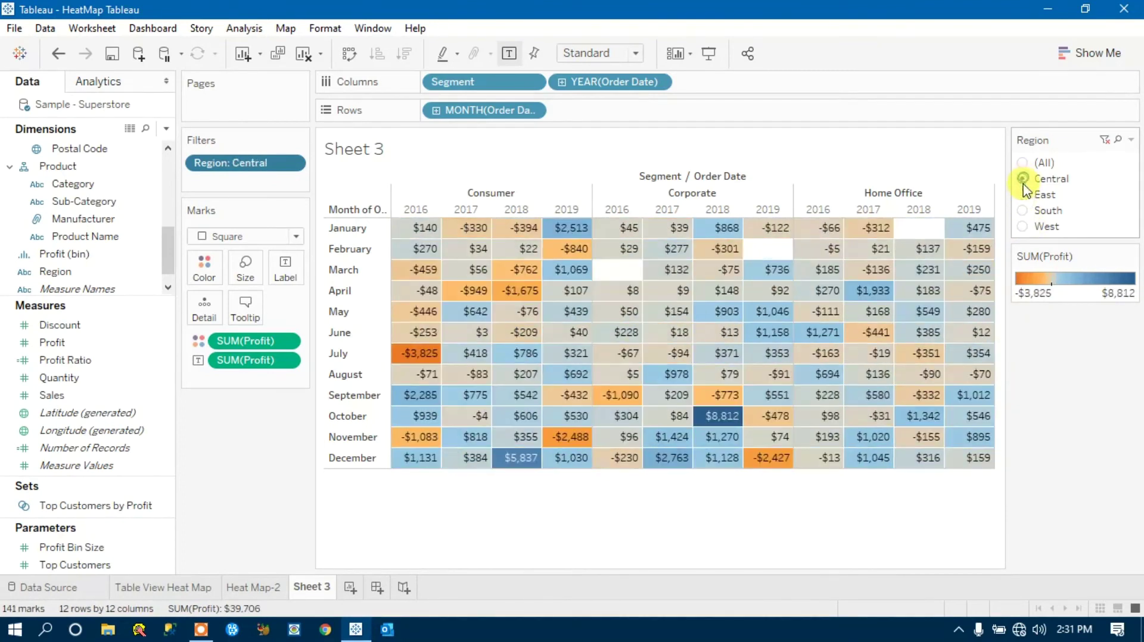
left_click(1023, 211)
left_click(1023, 226)
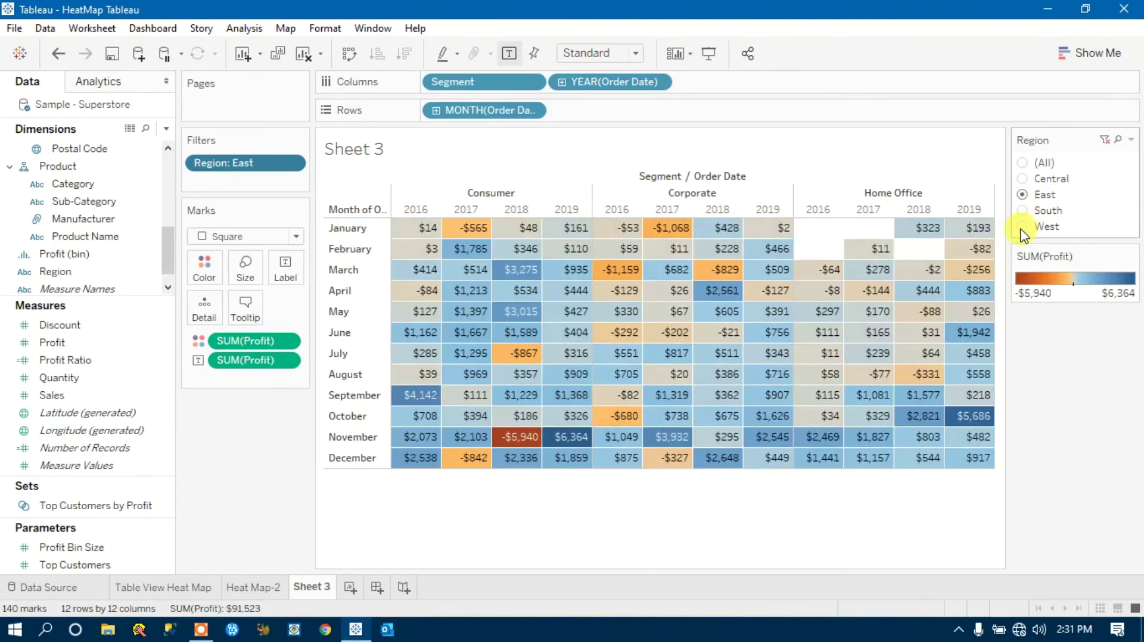
left_click(1023, 211)
left_click(1025, 195)
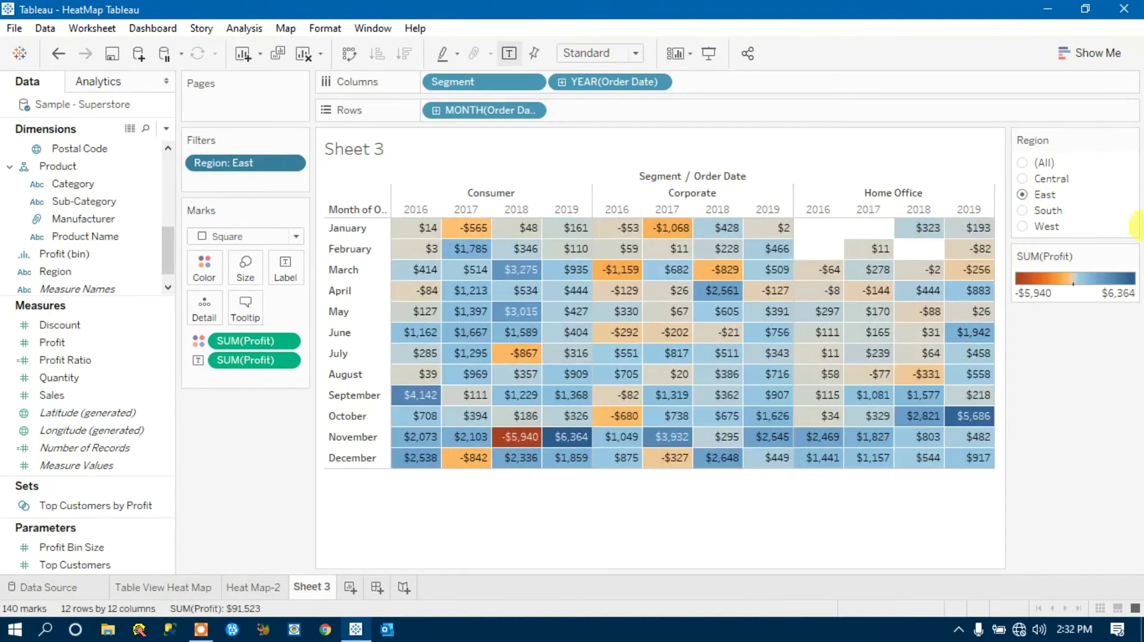
Color Profit with a custom diverging palette from red #ff0000 for low to green for high, using the full color range.
left_click(1130, 255)
left_click(1082, 274)
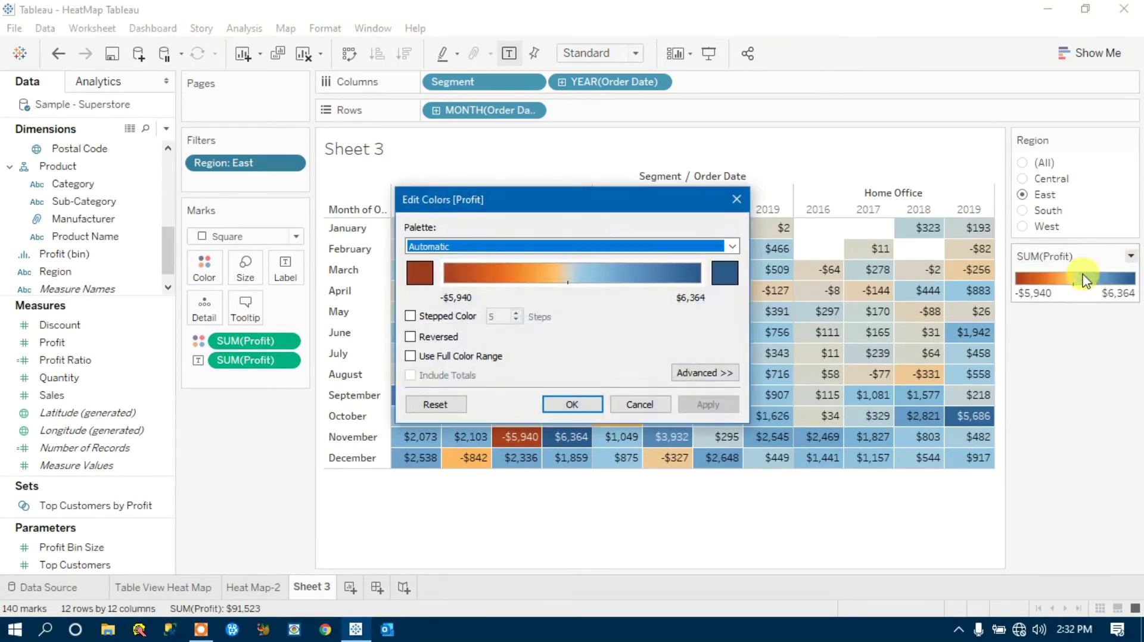
left_click(420, 273)
left_click(398, 250)
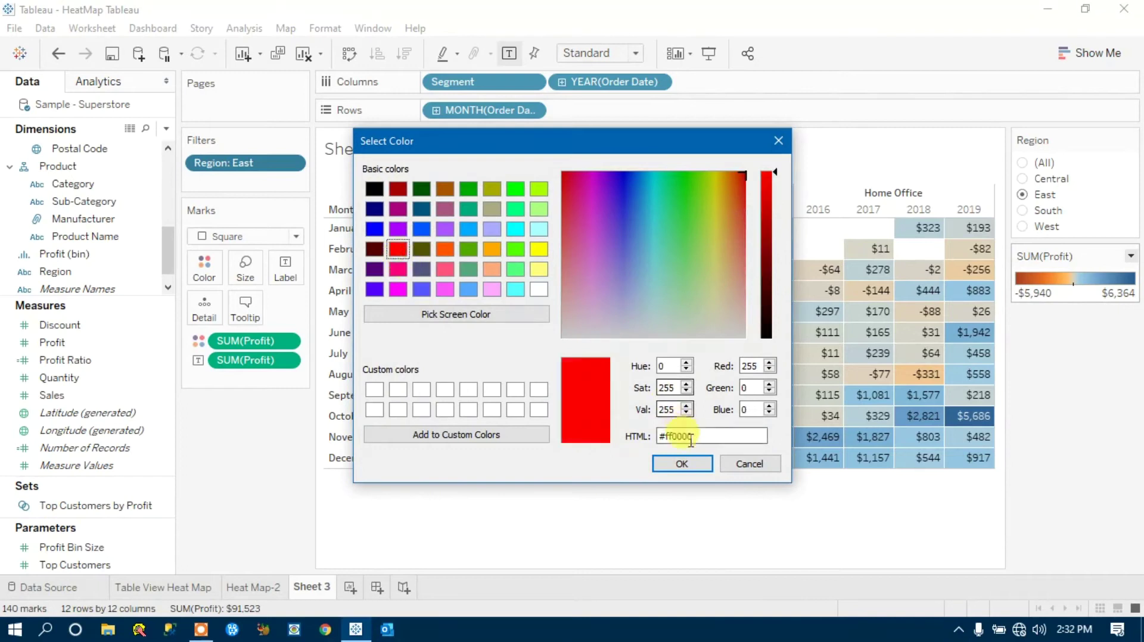
left_click(682, 463)
left_click(725, 274)
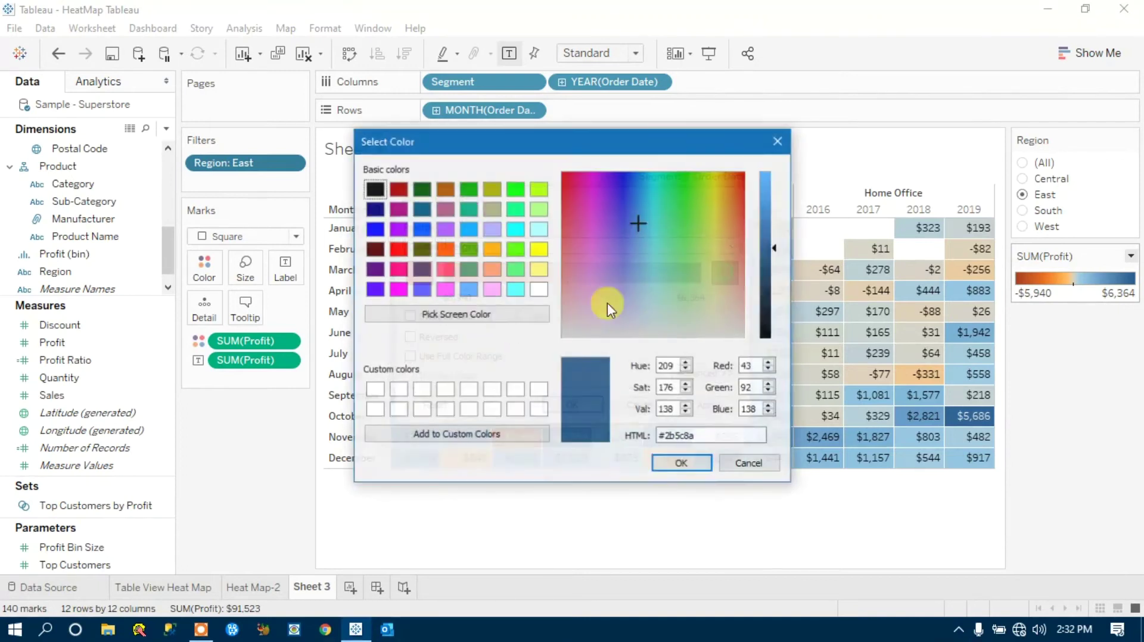
left_click(468, 190)
left_click(686, 465)
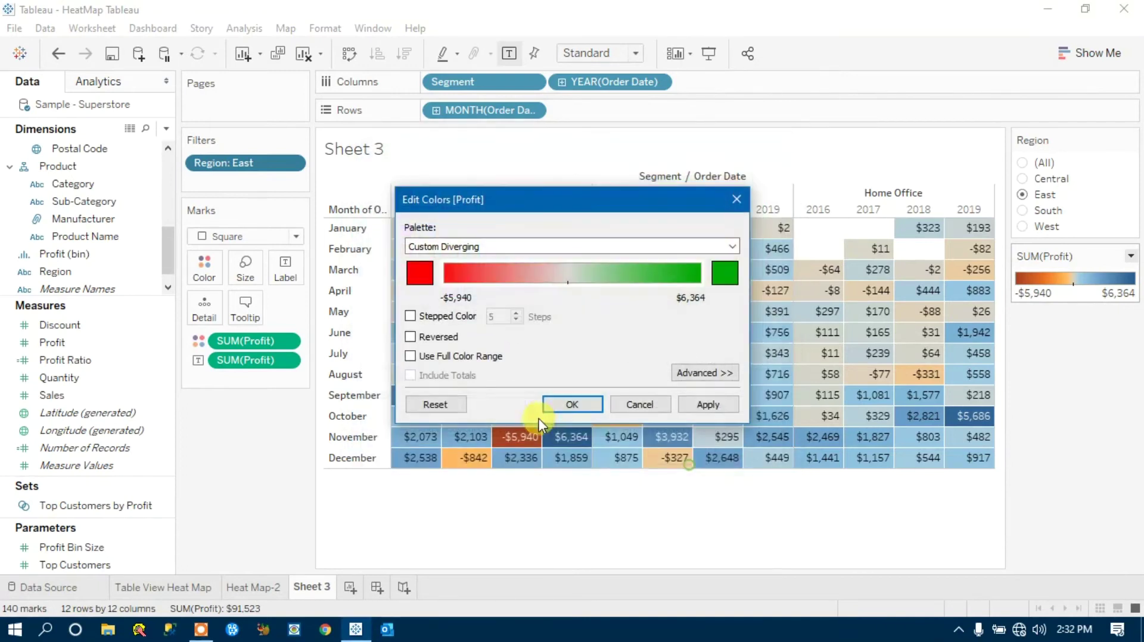
left_click(411, 357)
left_click(687, 407)
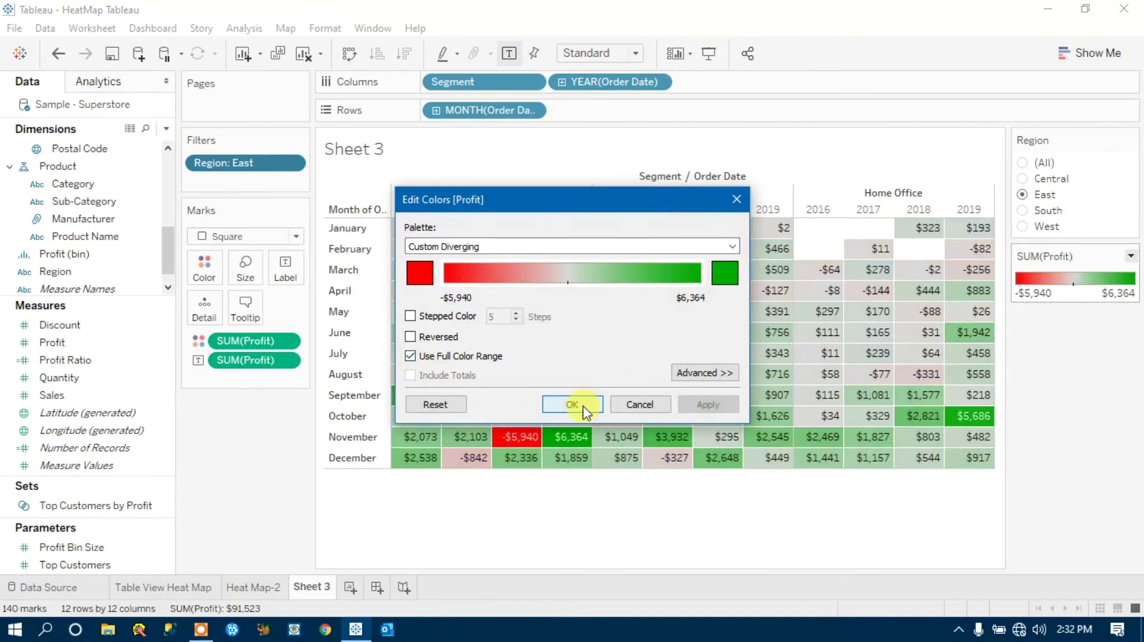
left_click(577, 404)
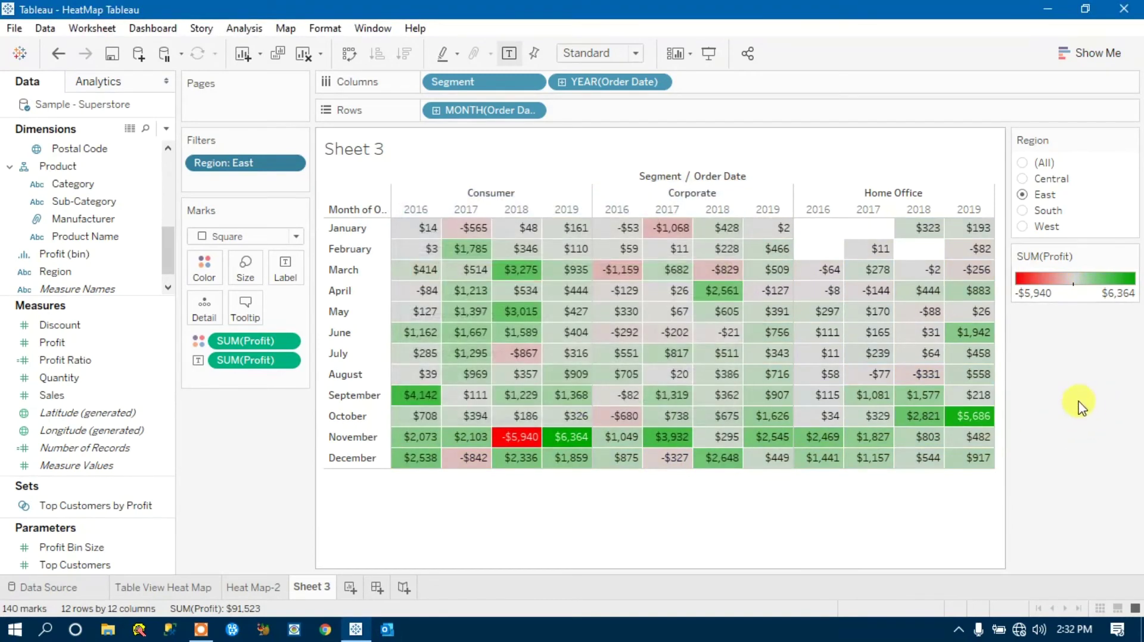
View the recolored heat map for South and West, and set the Region filter to (All).
left_click(1022, 213)
left_click(1024, 226)
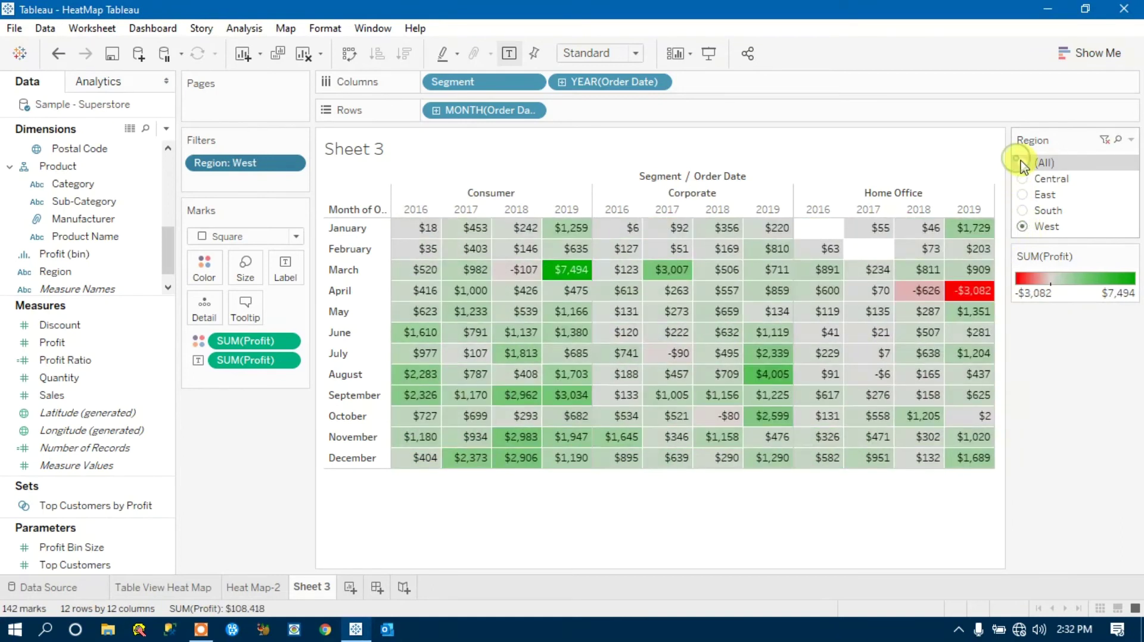
left_click(1024, 164)
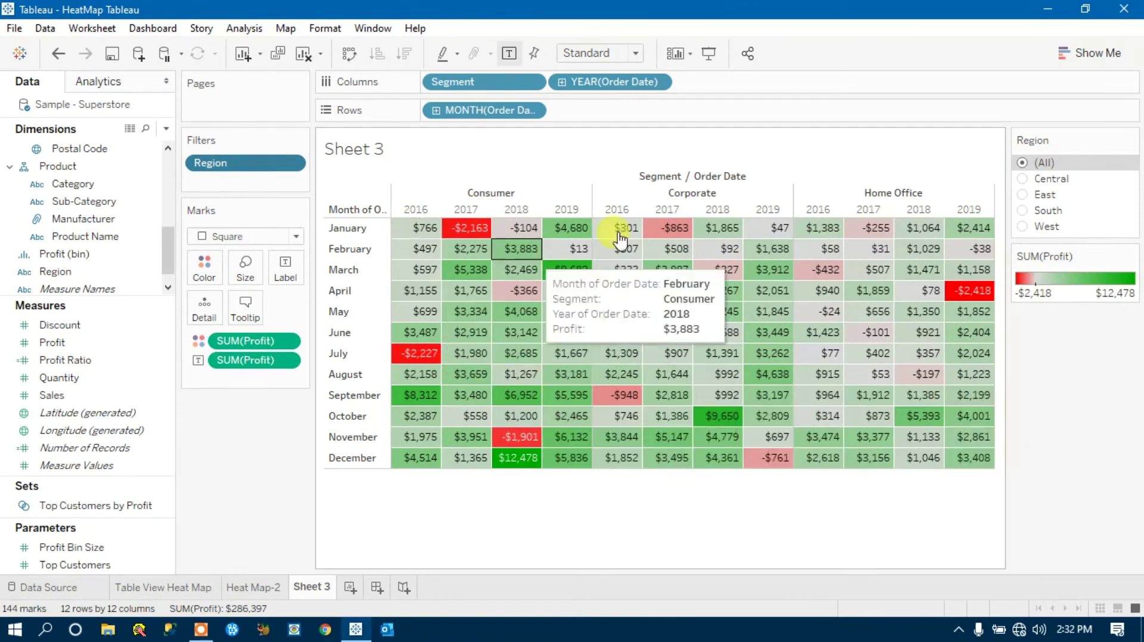
Shade the YEAR(Order Date) column headers gray.
right_click(466, 210)
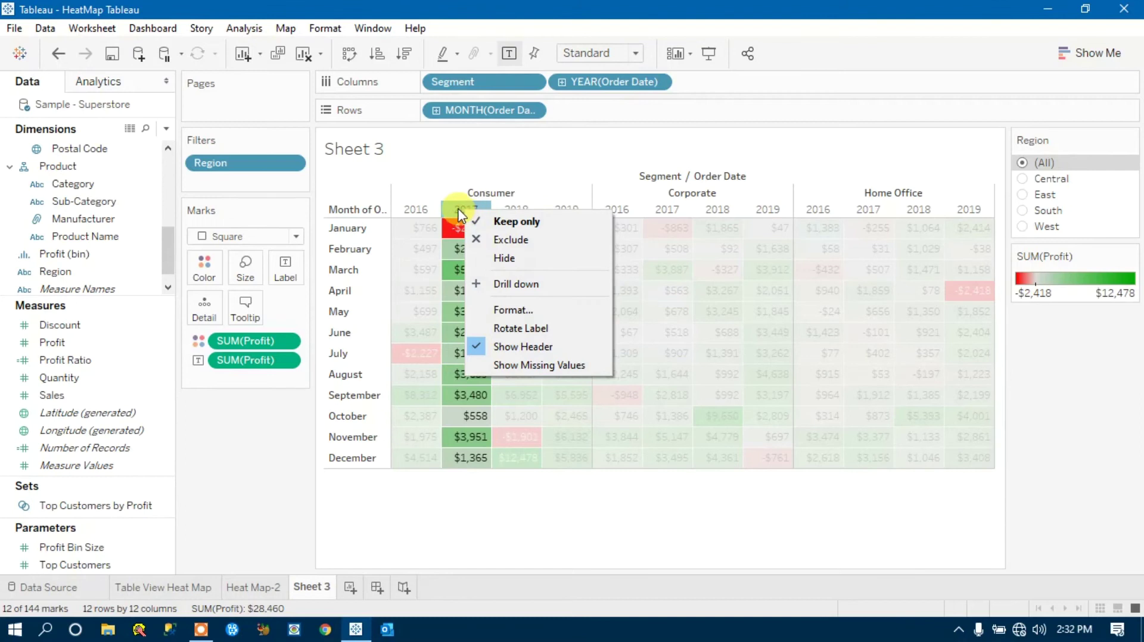
left_click(517, 311)
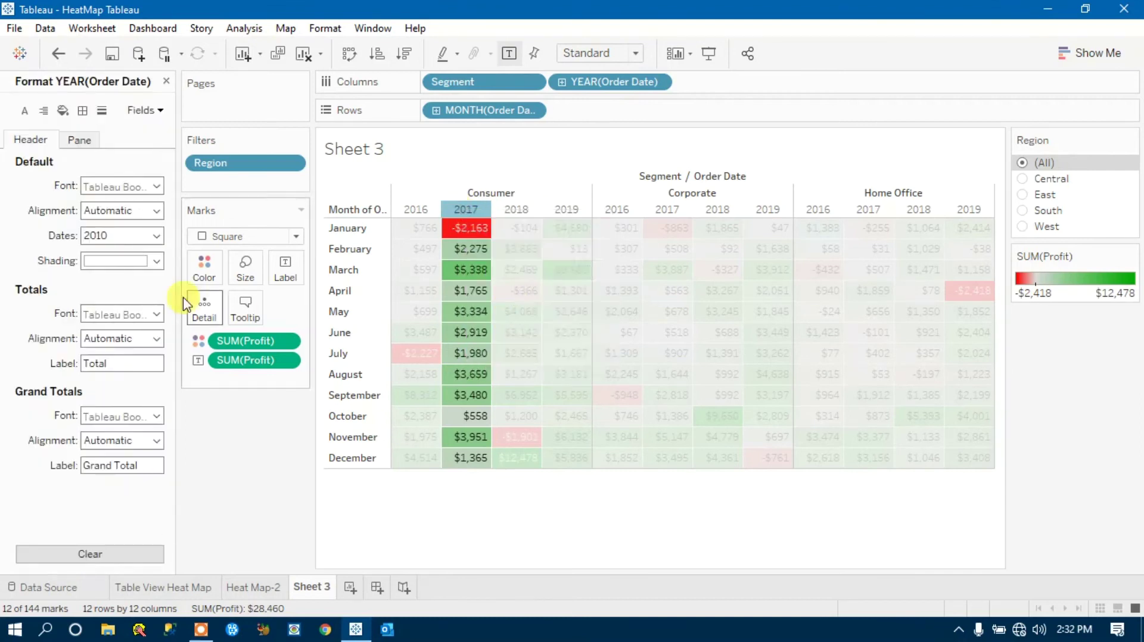
left_click(157, 263)
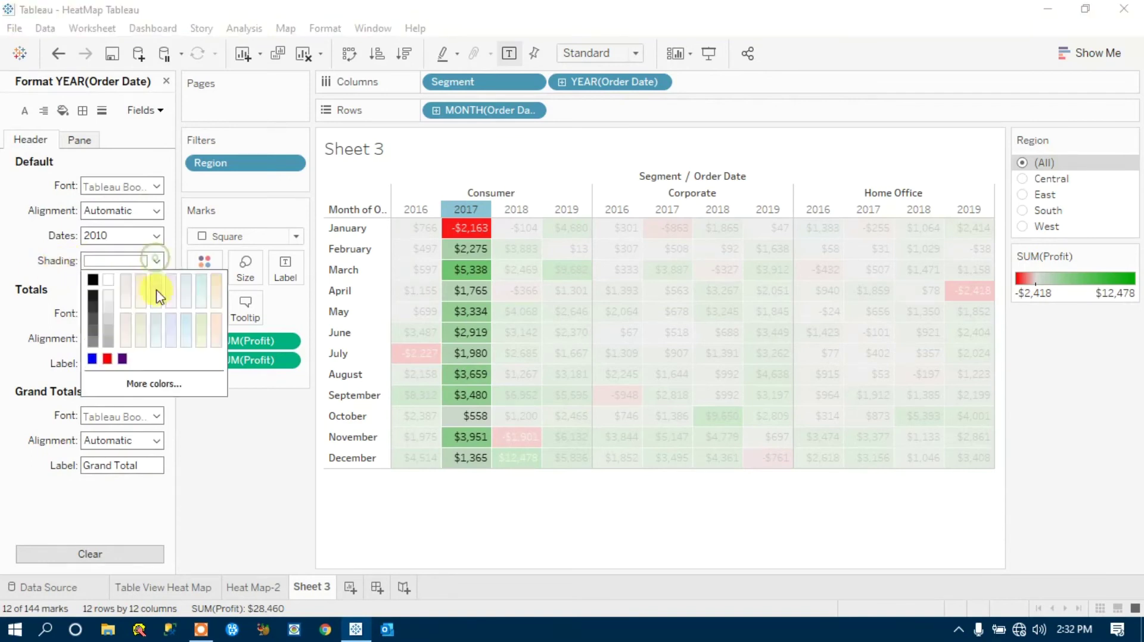
left_click(109, 334)
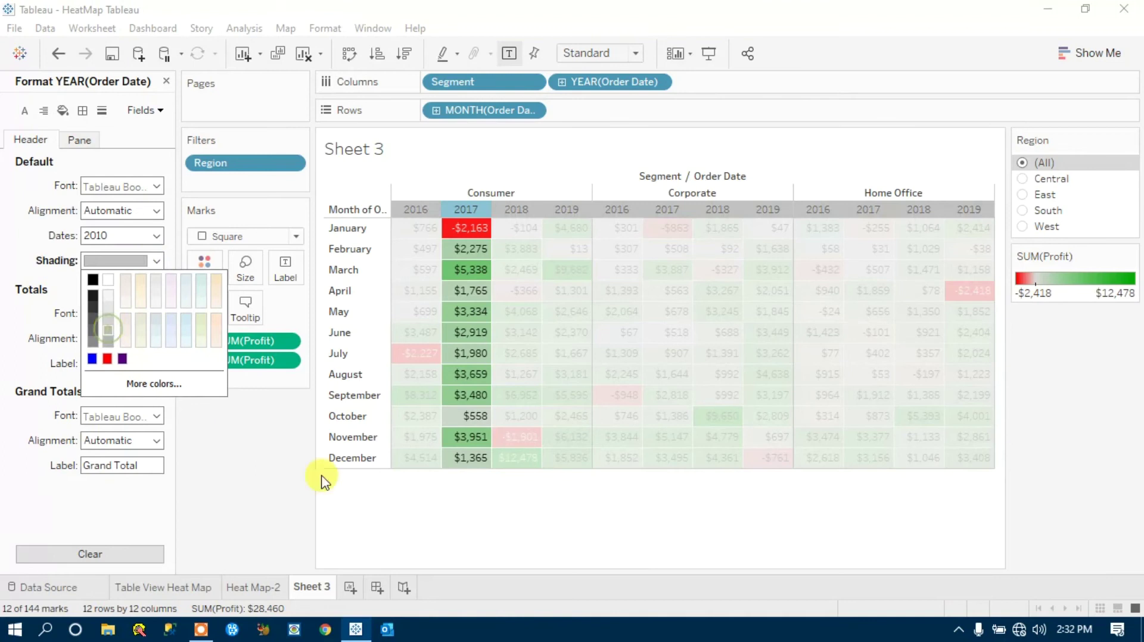
left_click(404, 551)
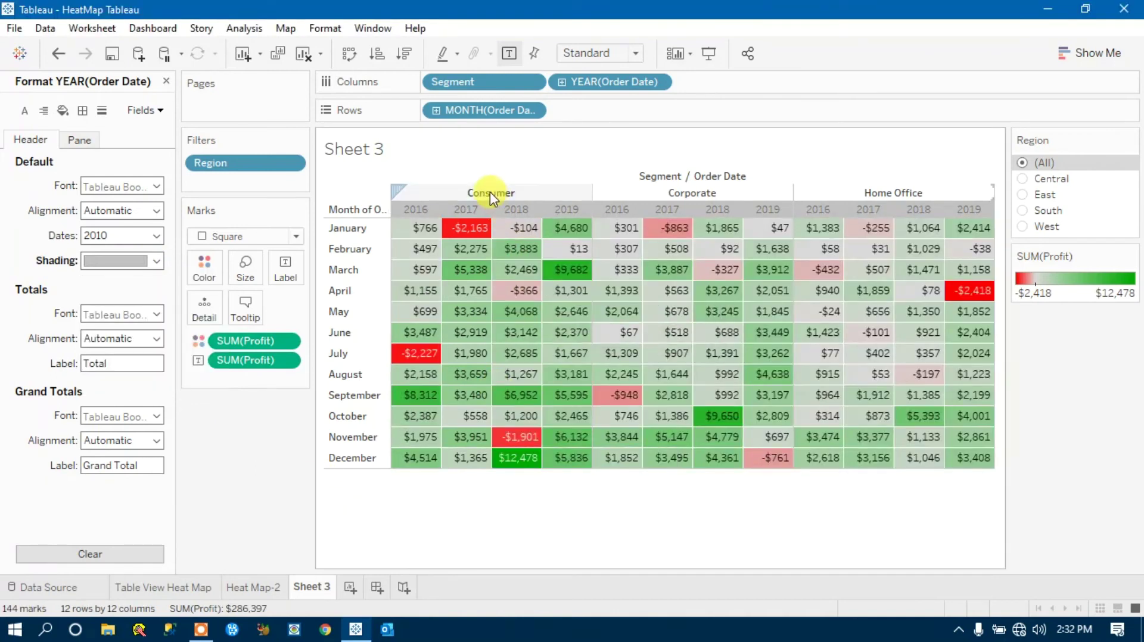
Apply the same gray shading to the Segment headers.
right_click(490, 192)
left_click(539, 269)
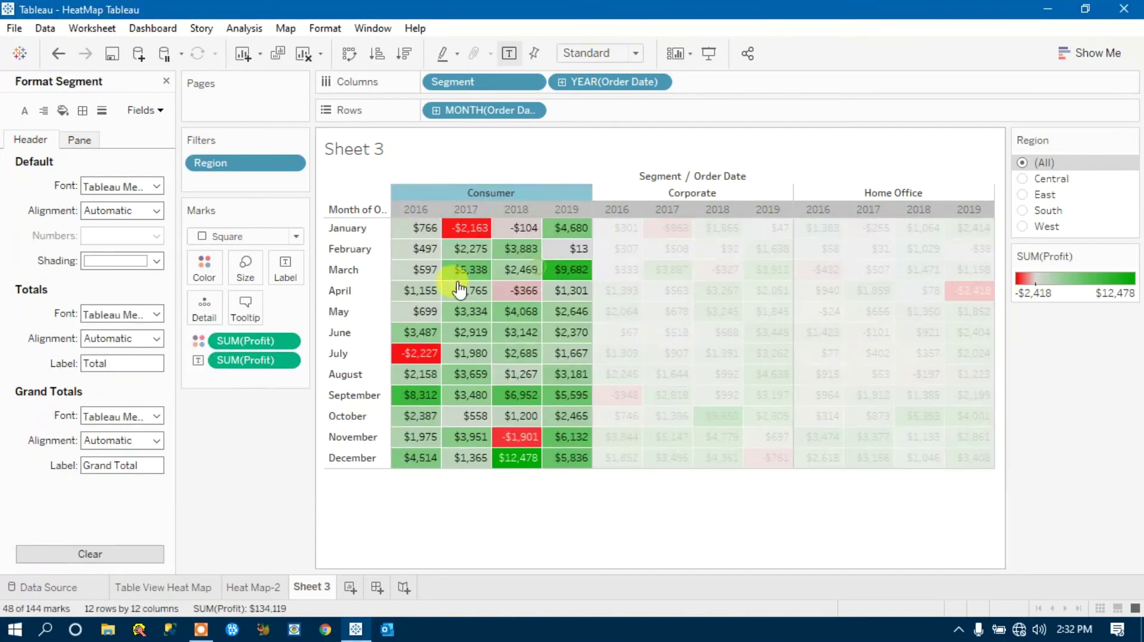
left_click(156, 261)
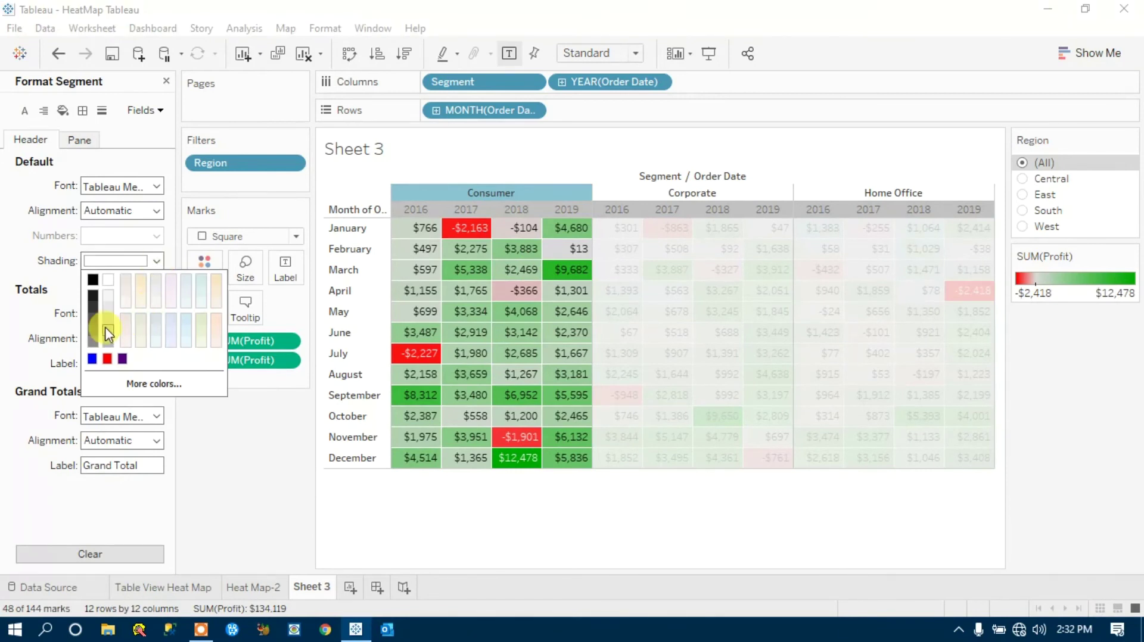
left_click(106, 329)
left_click(365, 536)
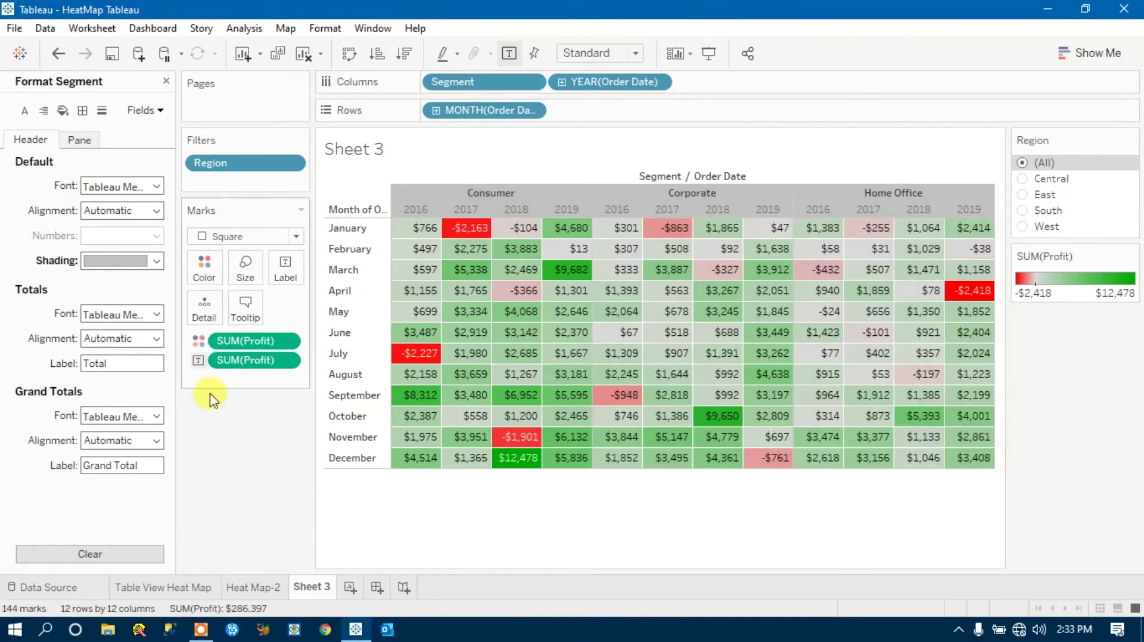
Set the worksheet's default background shading to the same gray as the headers and close the formatting options.
right_click(538, 546)
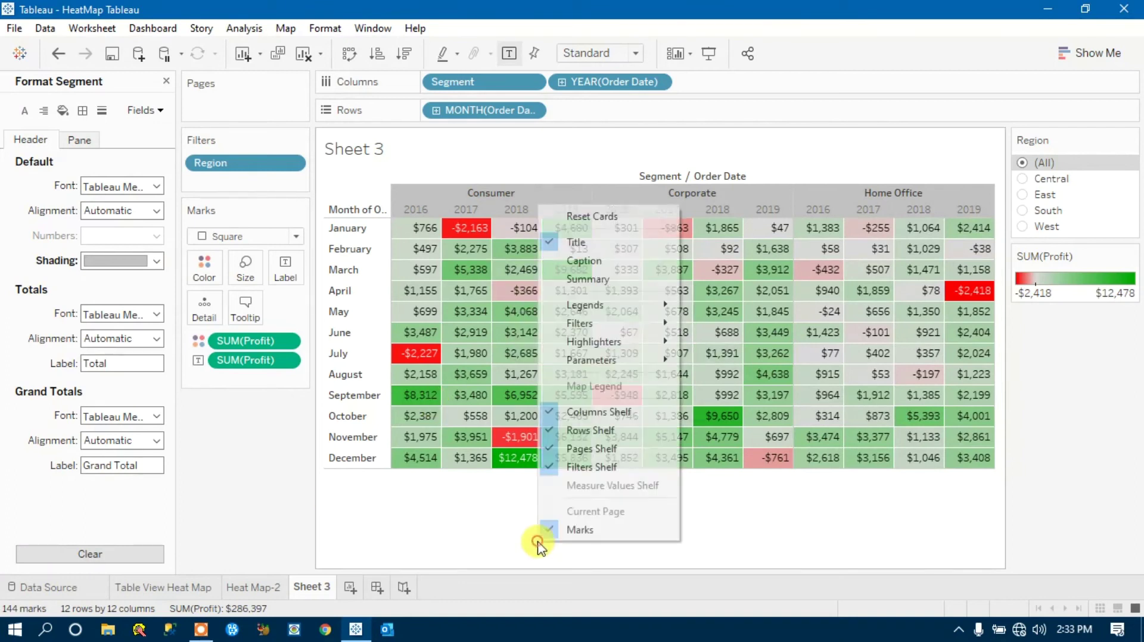
left_click(468, 513)
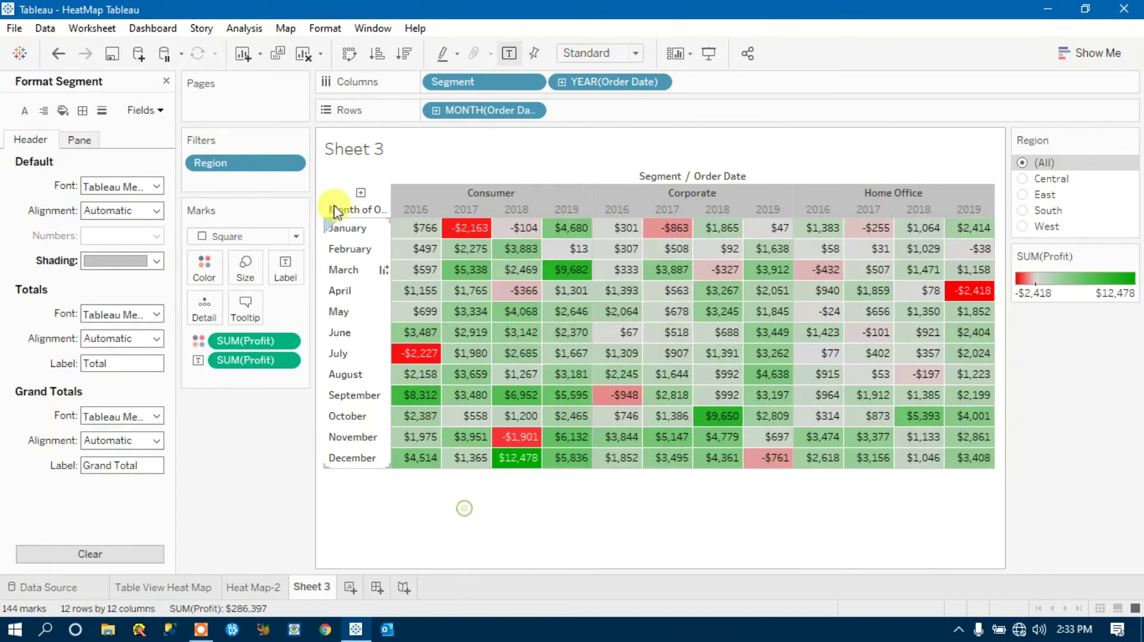
left_click(326, 34)
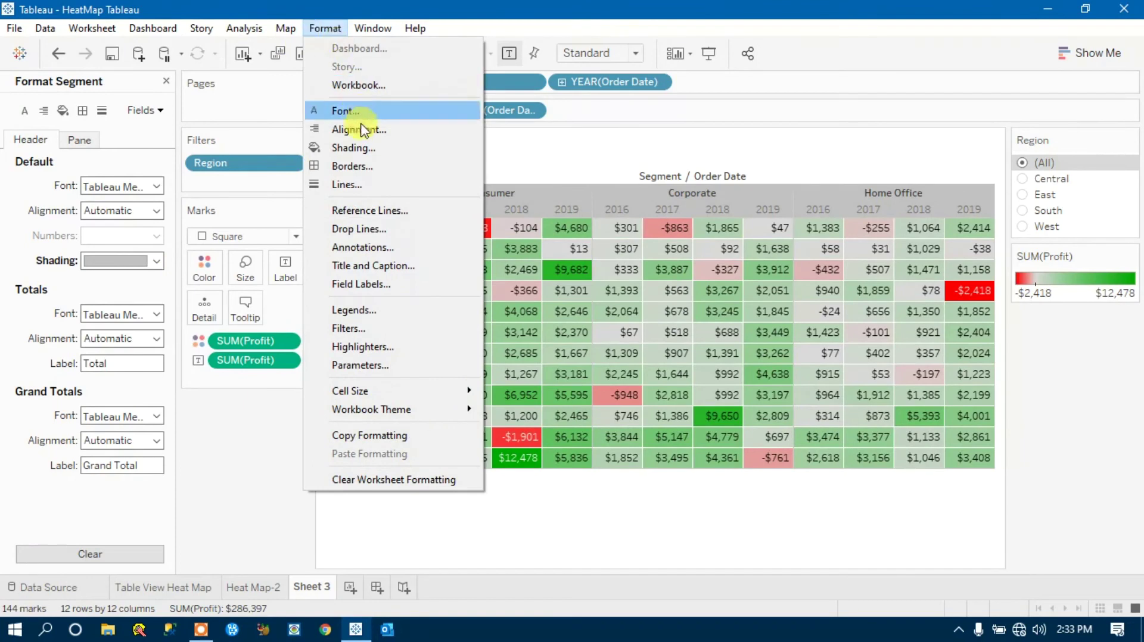
left_click(368, 154)
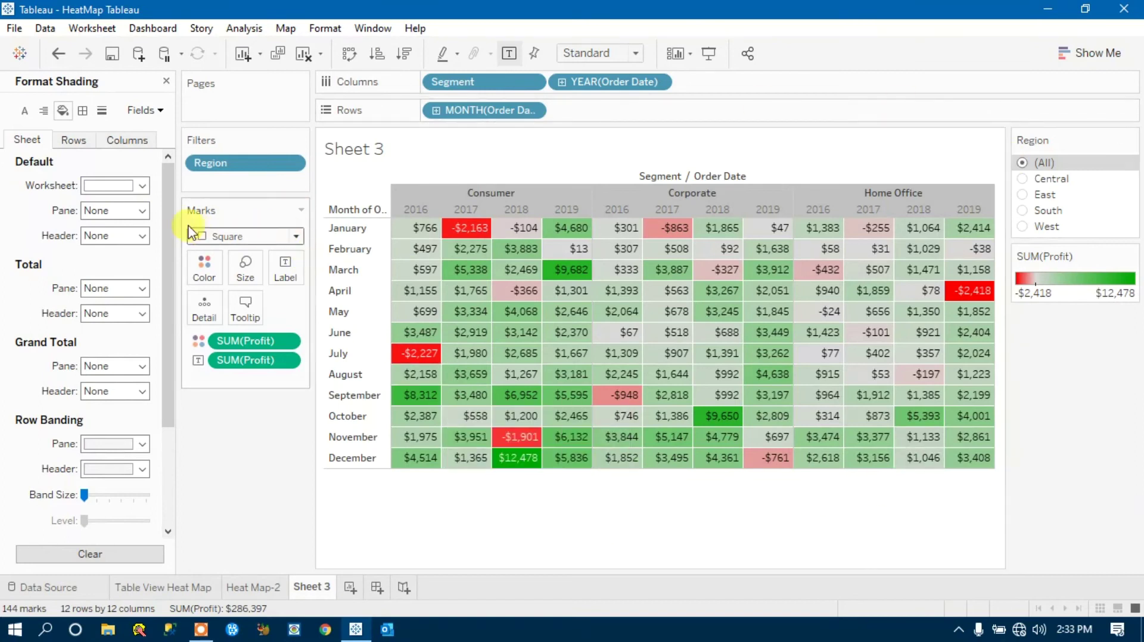
left_click(144, 185)
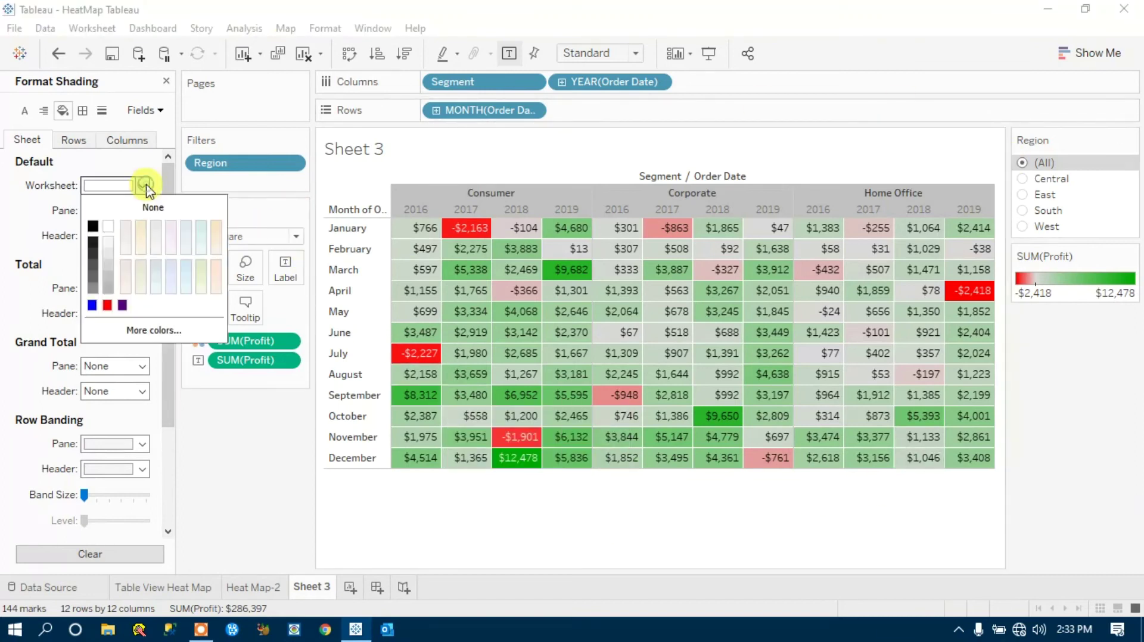
left_click(113, 285)
left_click(459, 489)
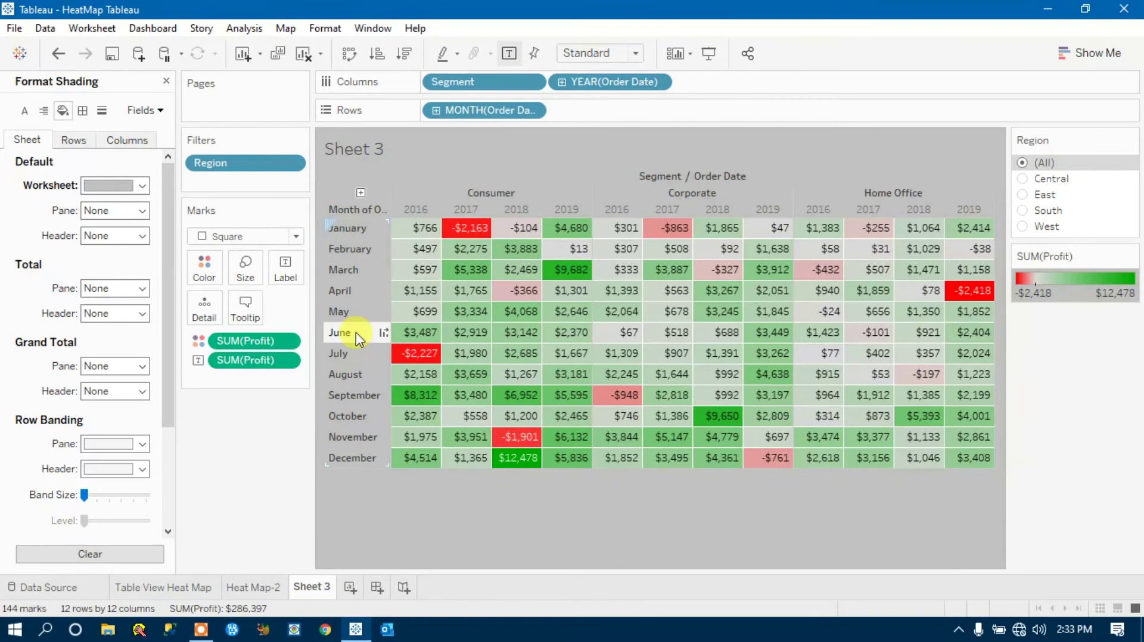
left_click(166, 81)
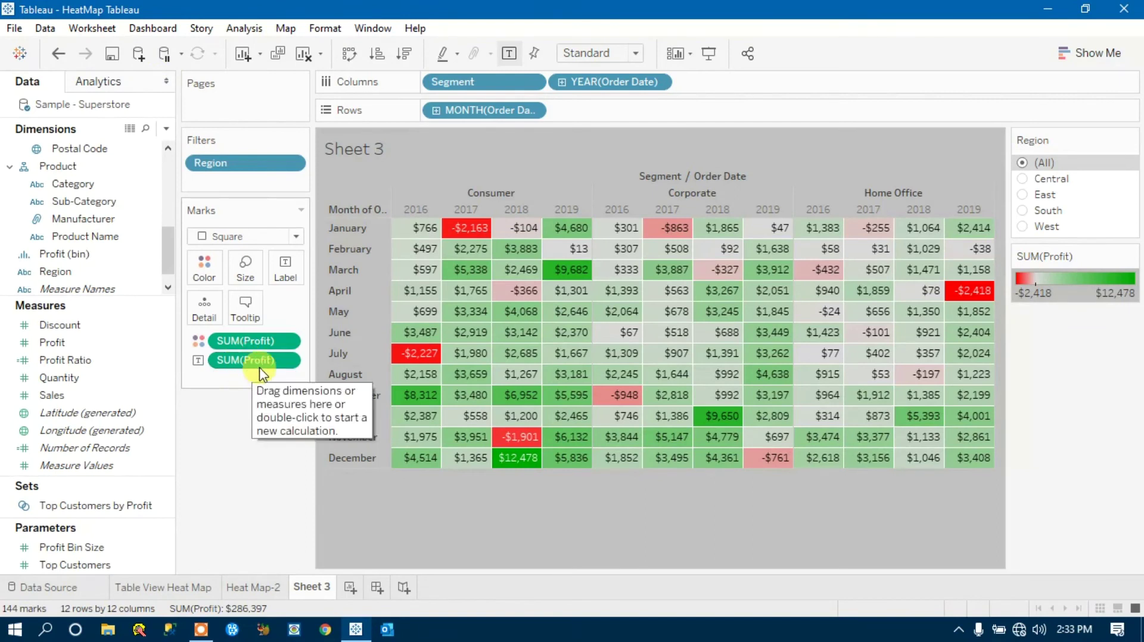
Remove the SUM(Profit) text label from the heat map cells, try adding Profit back as a label, and remove it again.
left_click_drag(249, 369, 240, 488)
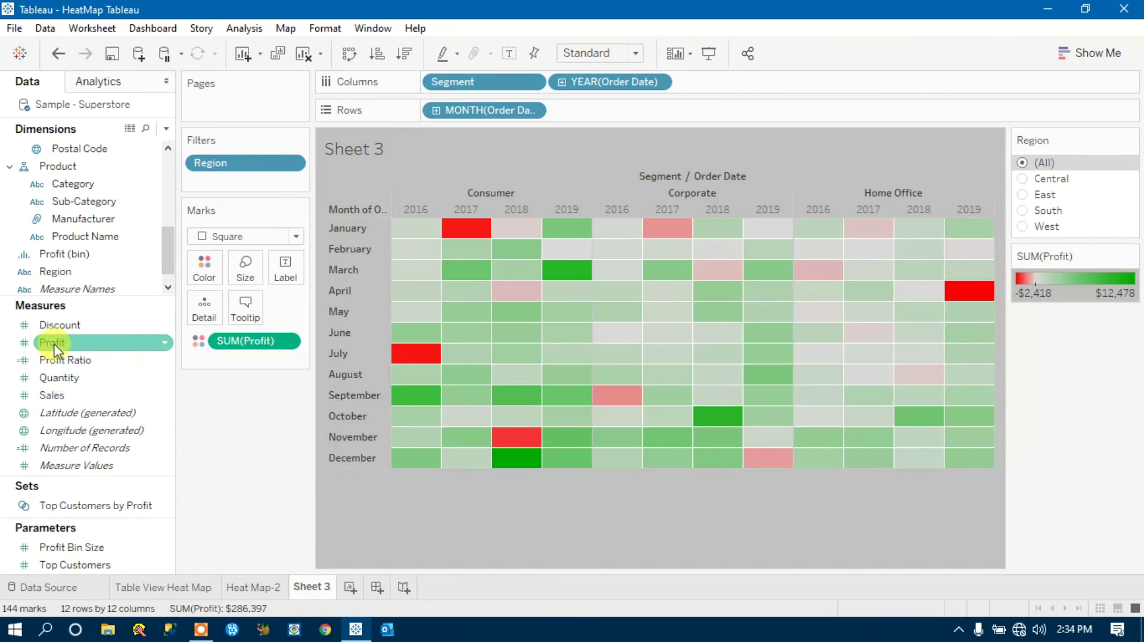
left_click_drag(24, 335, 291, 275)
left_click_drag(247, 367, 292, 492)
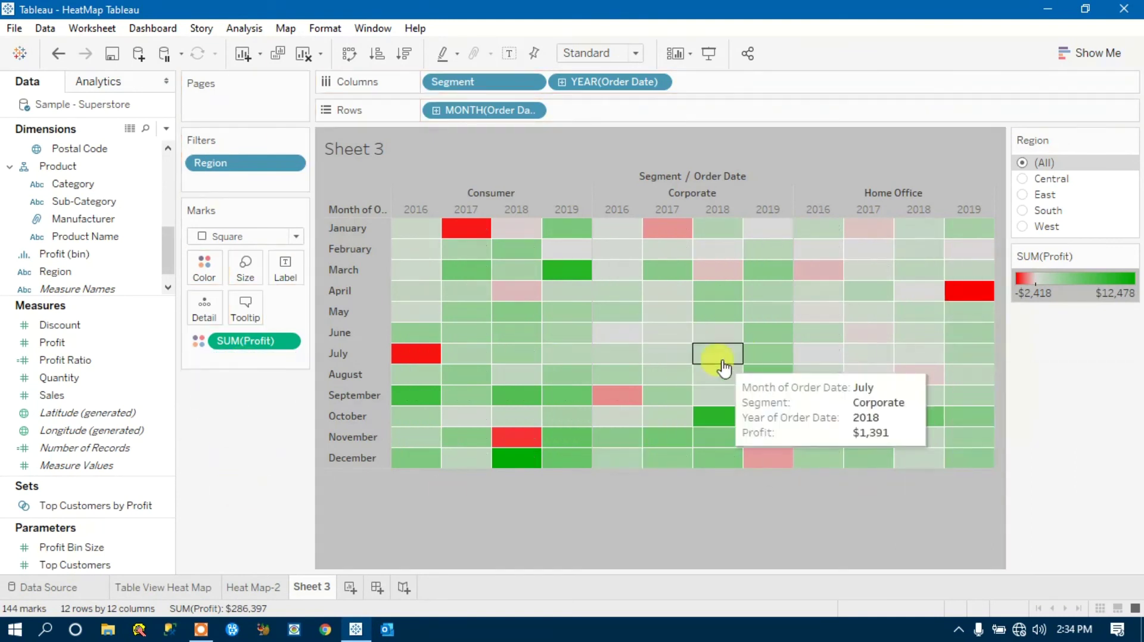
Check the profit tooltips for Home Office April 2019 and for Consumer December 2018, September 2016 and March 2019.
mouse_move(970, 294)
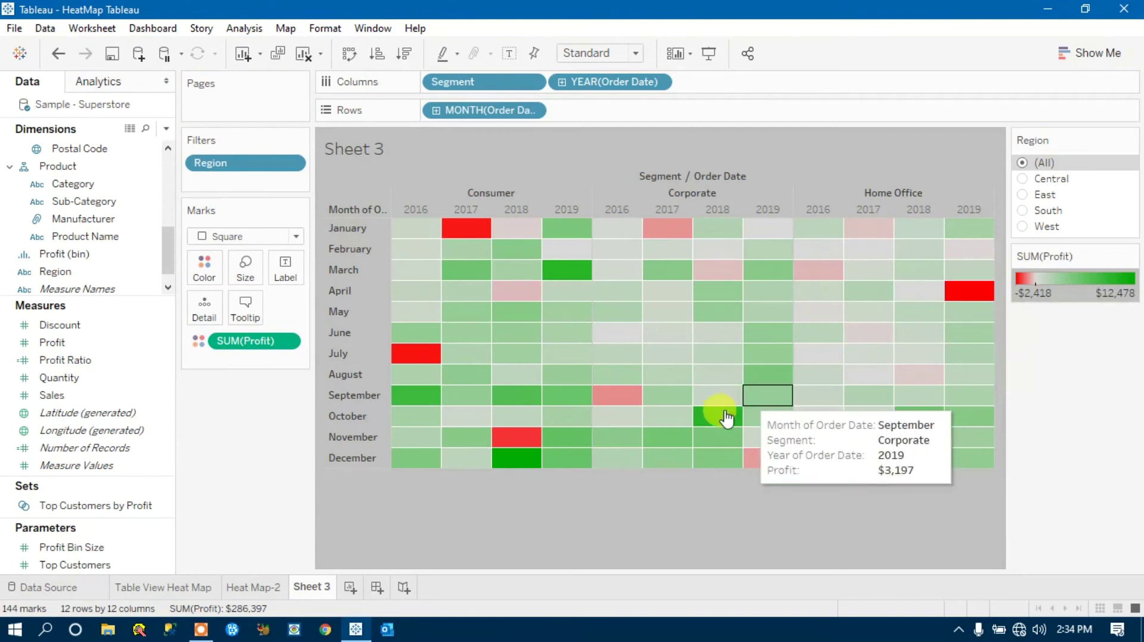
mouse_move(531, 462)
mouse_move(424, 400)
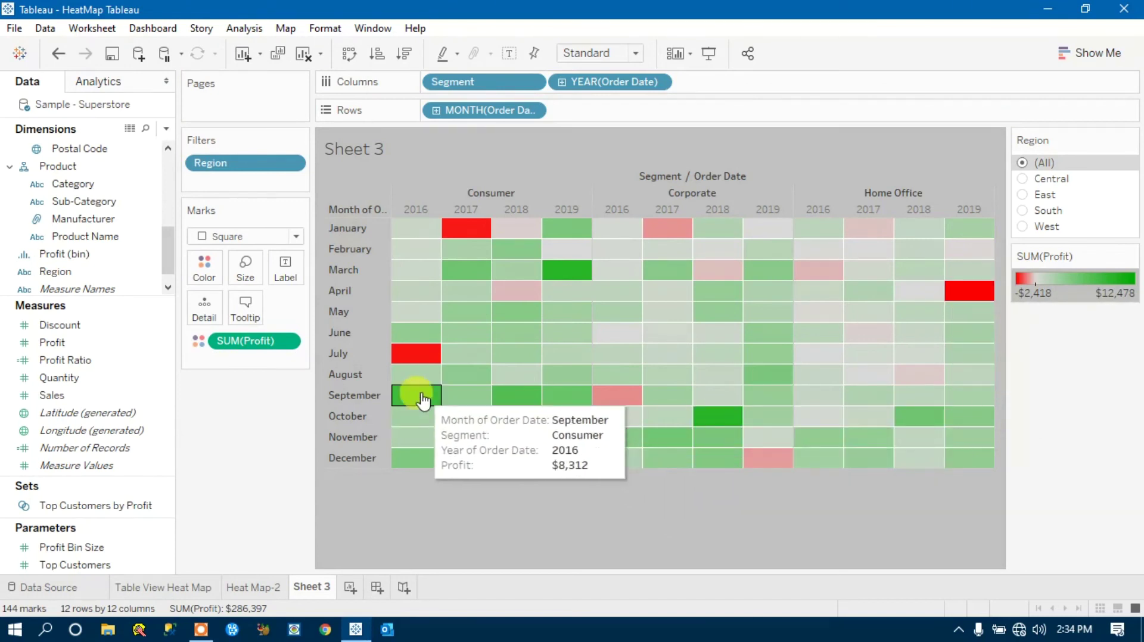
mouse_move(566, 275)
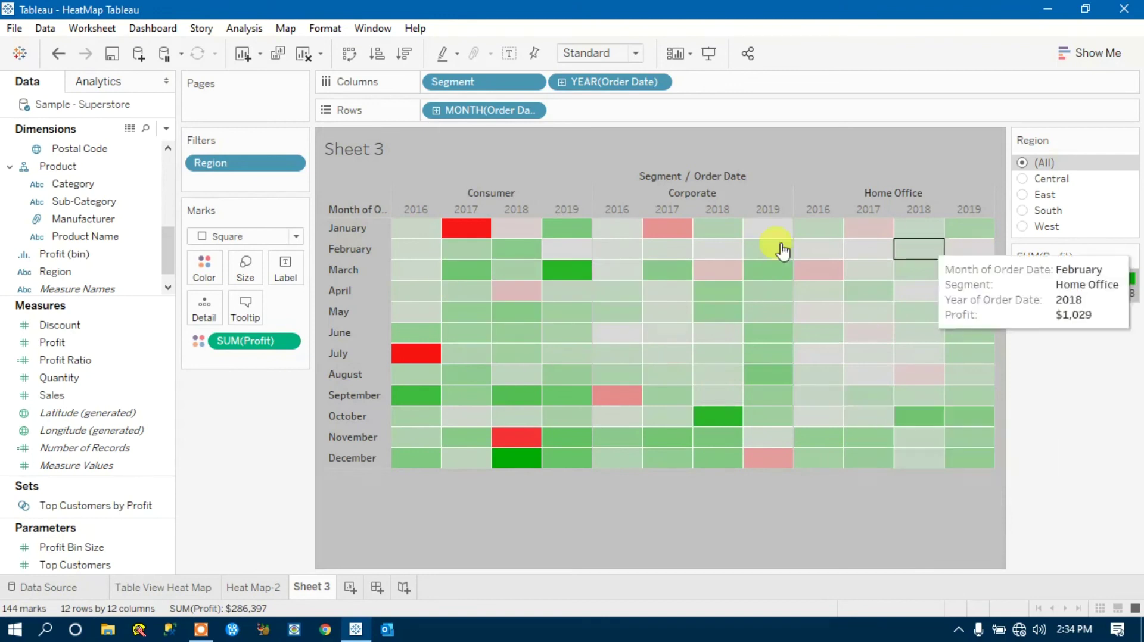
left_click(1089, 55)
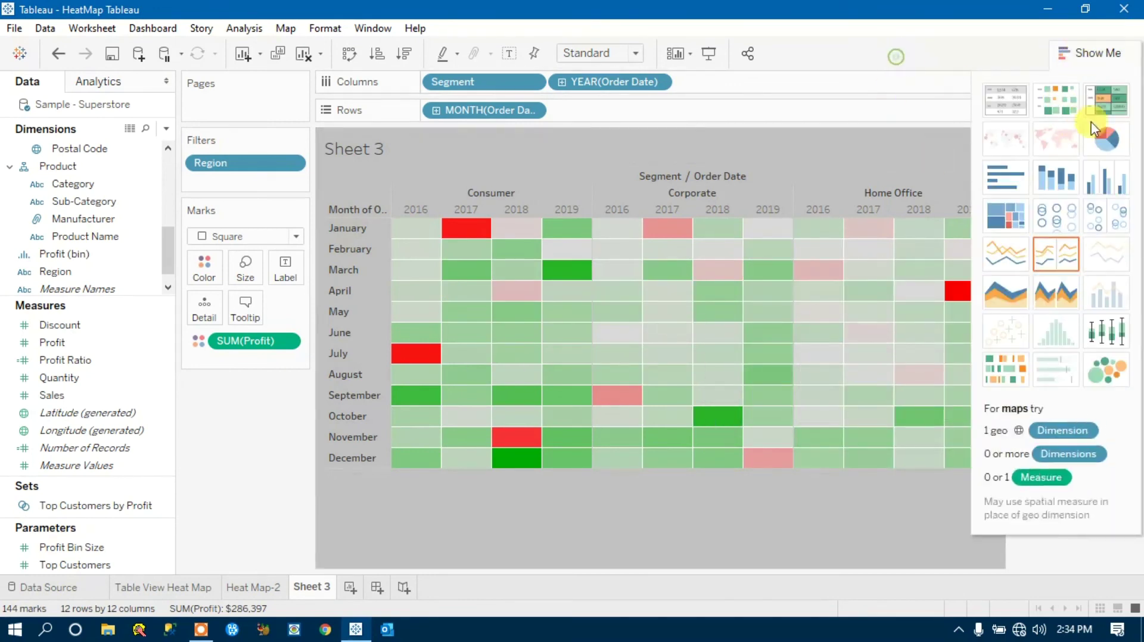
left_click(1092, 51)
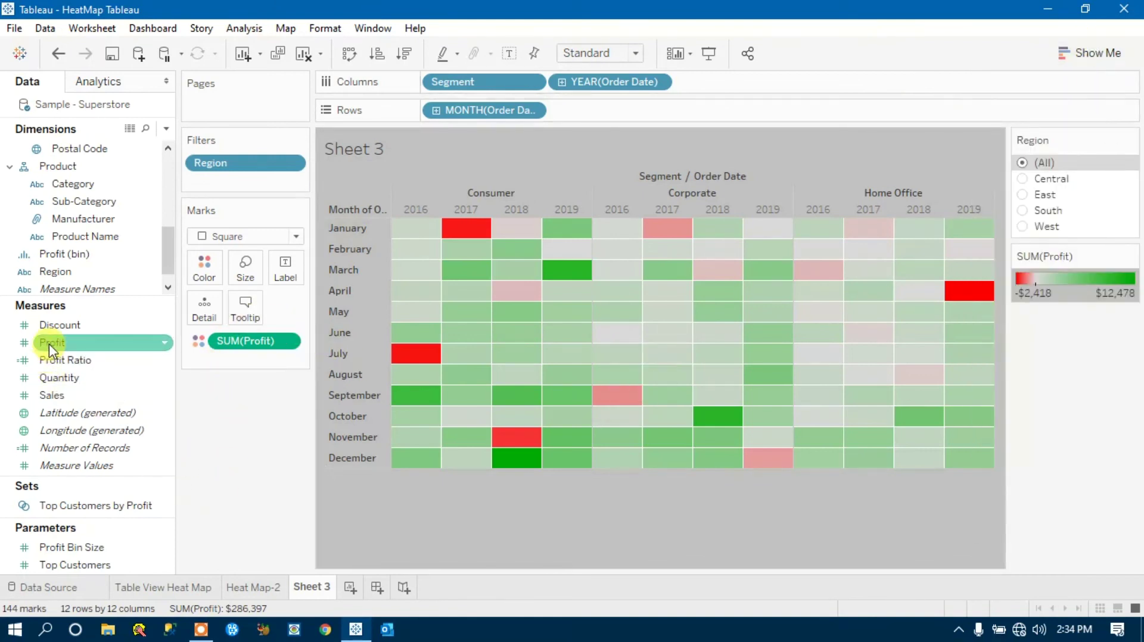
left_click_drag(49, 345, 307, 276)
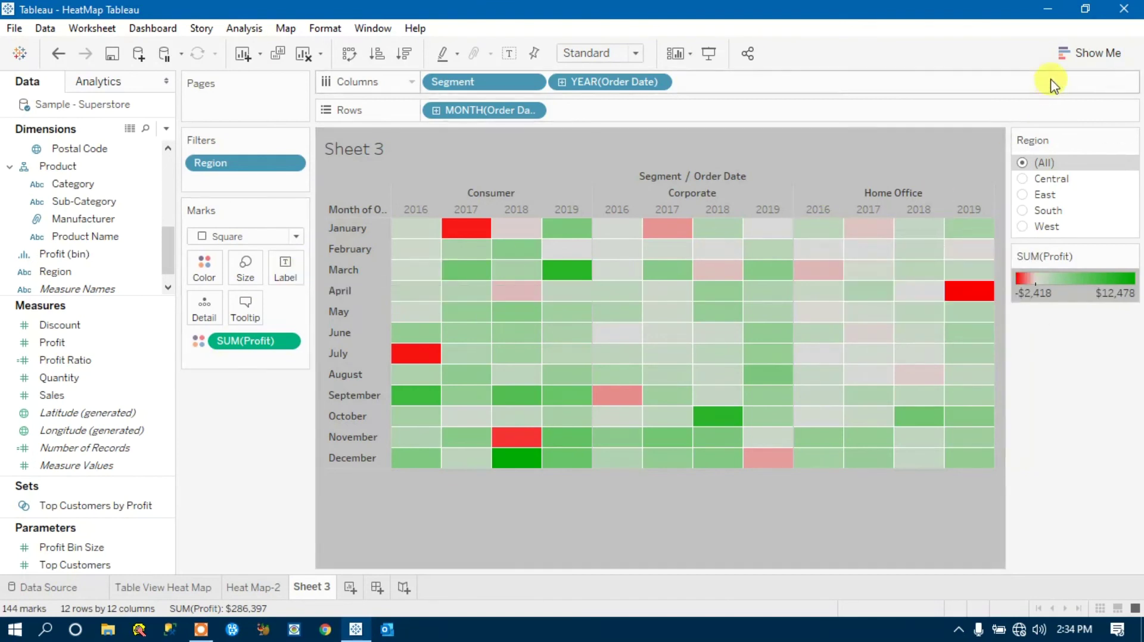
View the heat map in presentation mode while filtering Region to East, South and West, and return to editing with West selected.
left_click(710, 52)
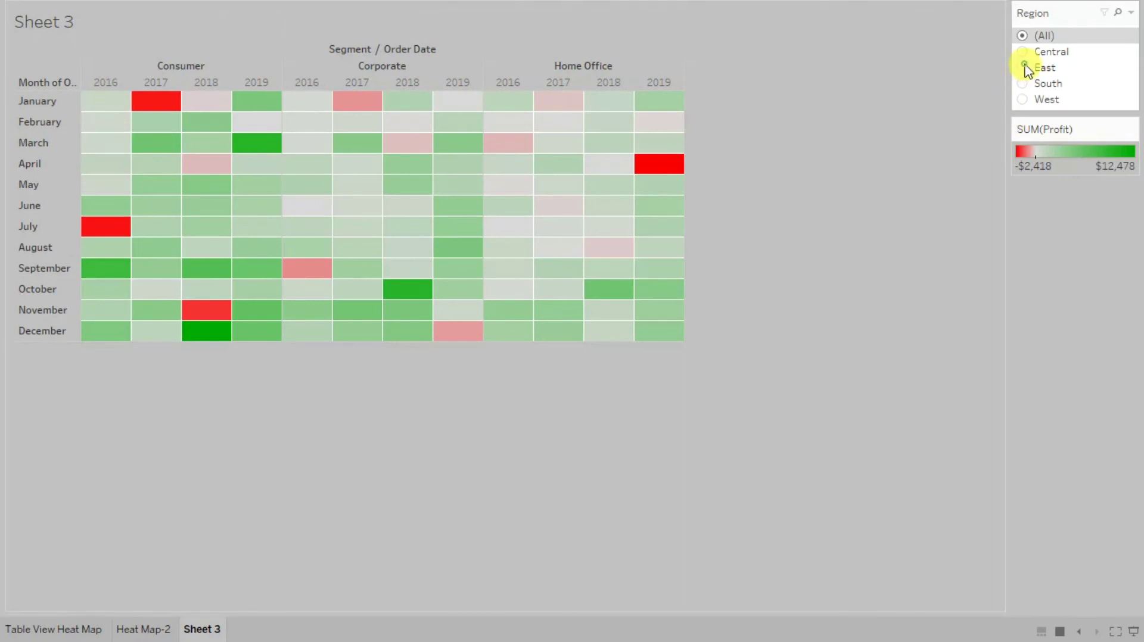
left_click(1025, 67)
left_click(1022, 84)
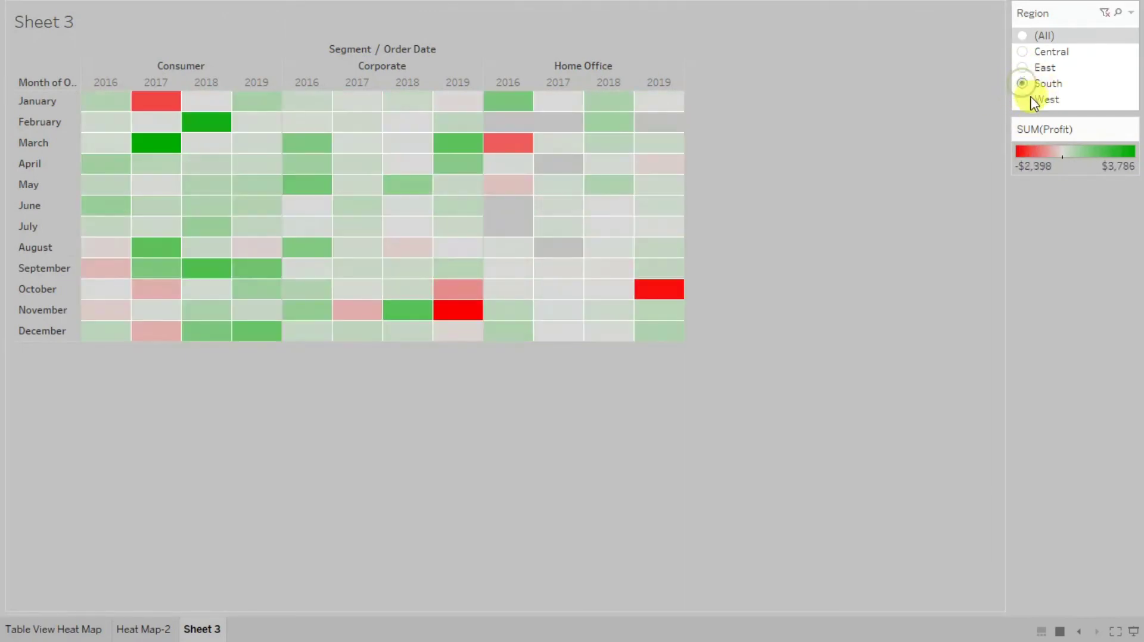
left_click(1022, 99)
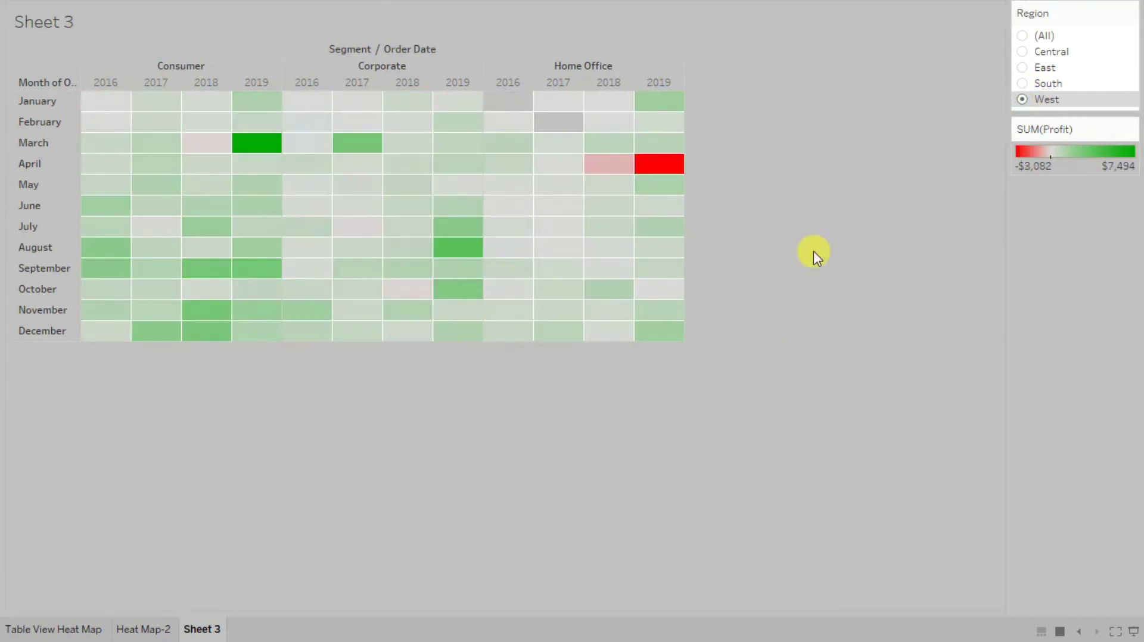
key("Escape")
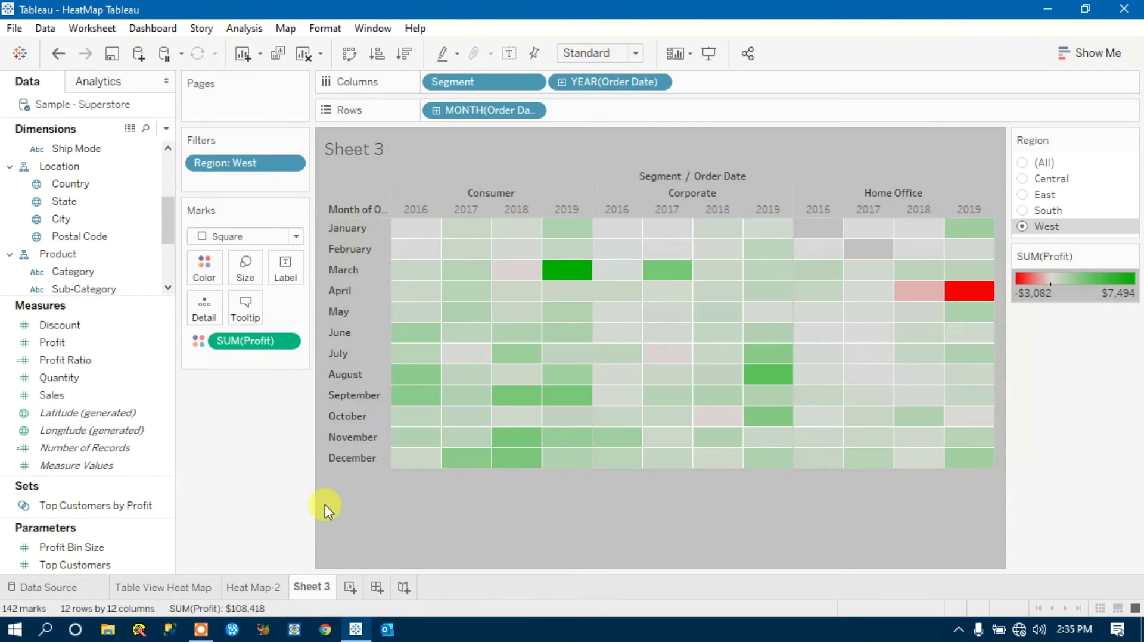
left_click(201, 630)
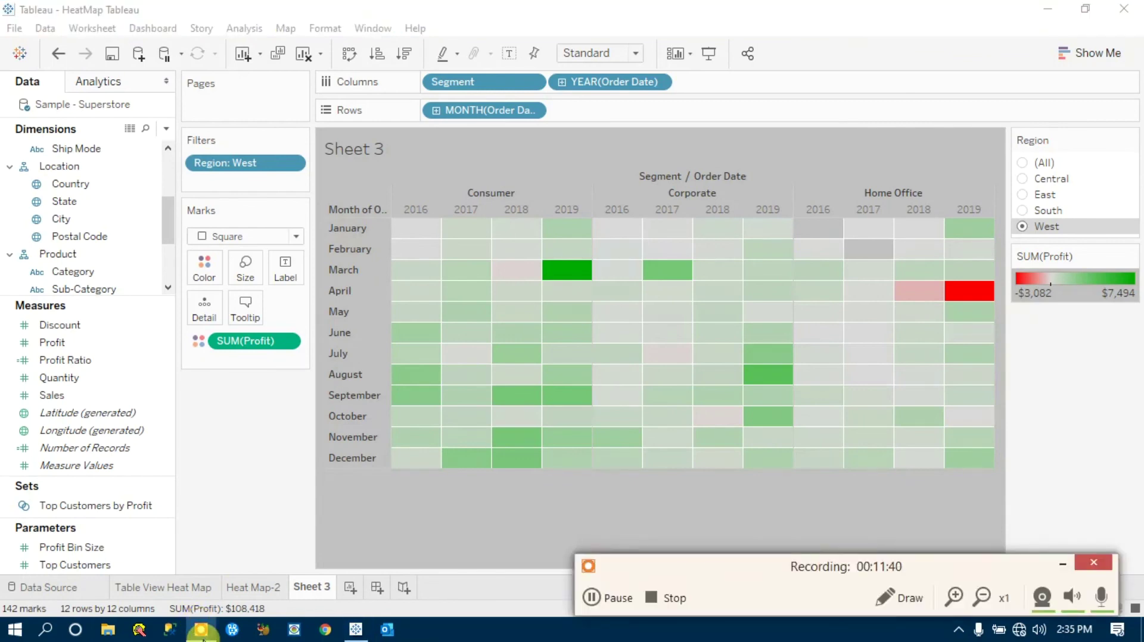